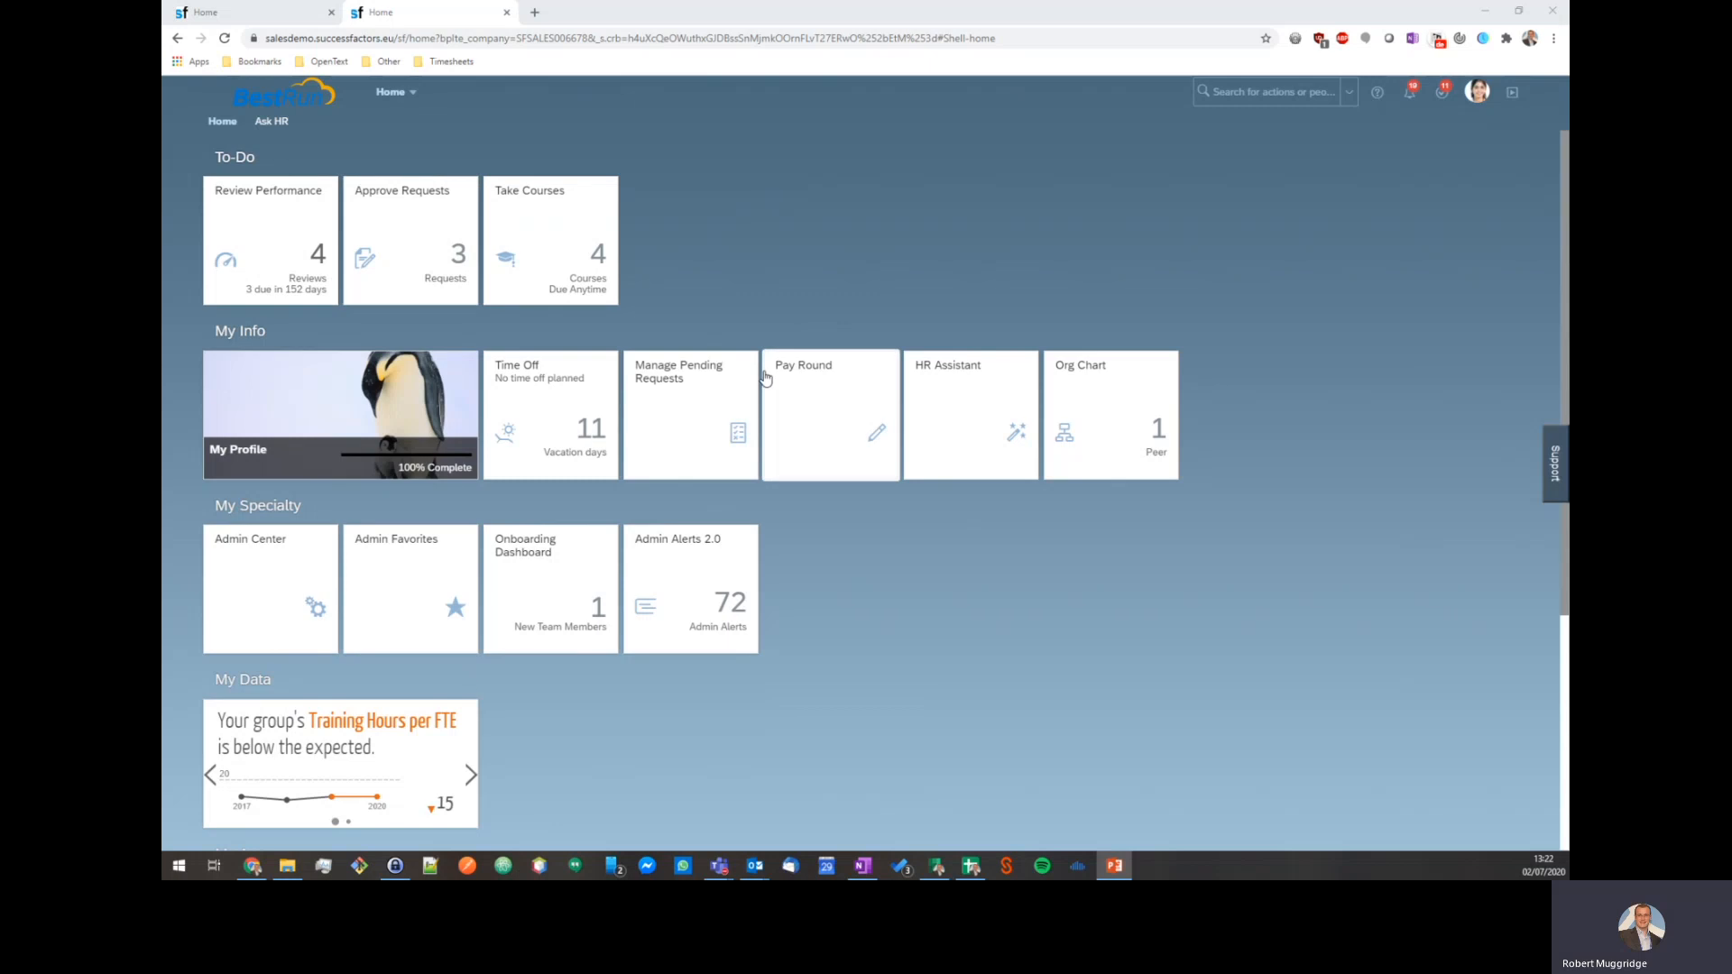
# Find the employee's workspace in Employee Files by name and show its Documents folder list.
pyautogui.scroll(-4, 520, 639)
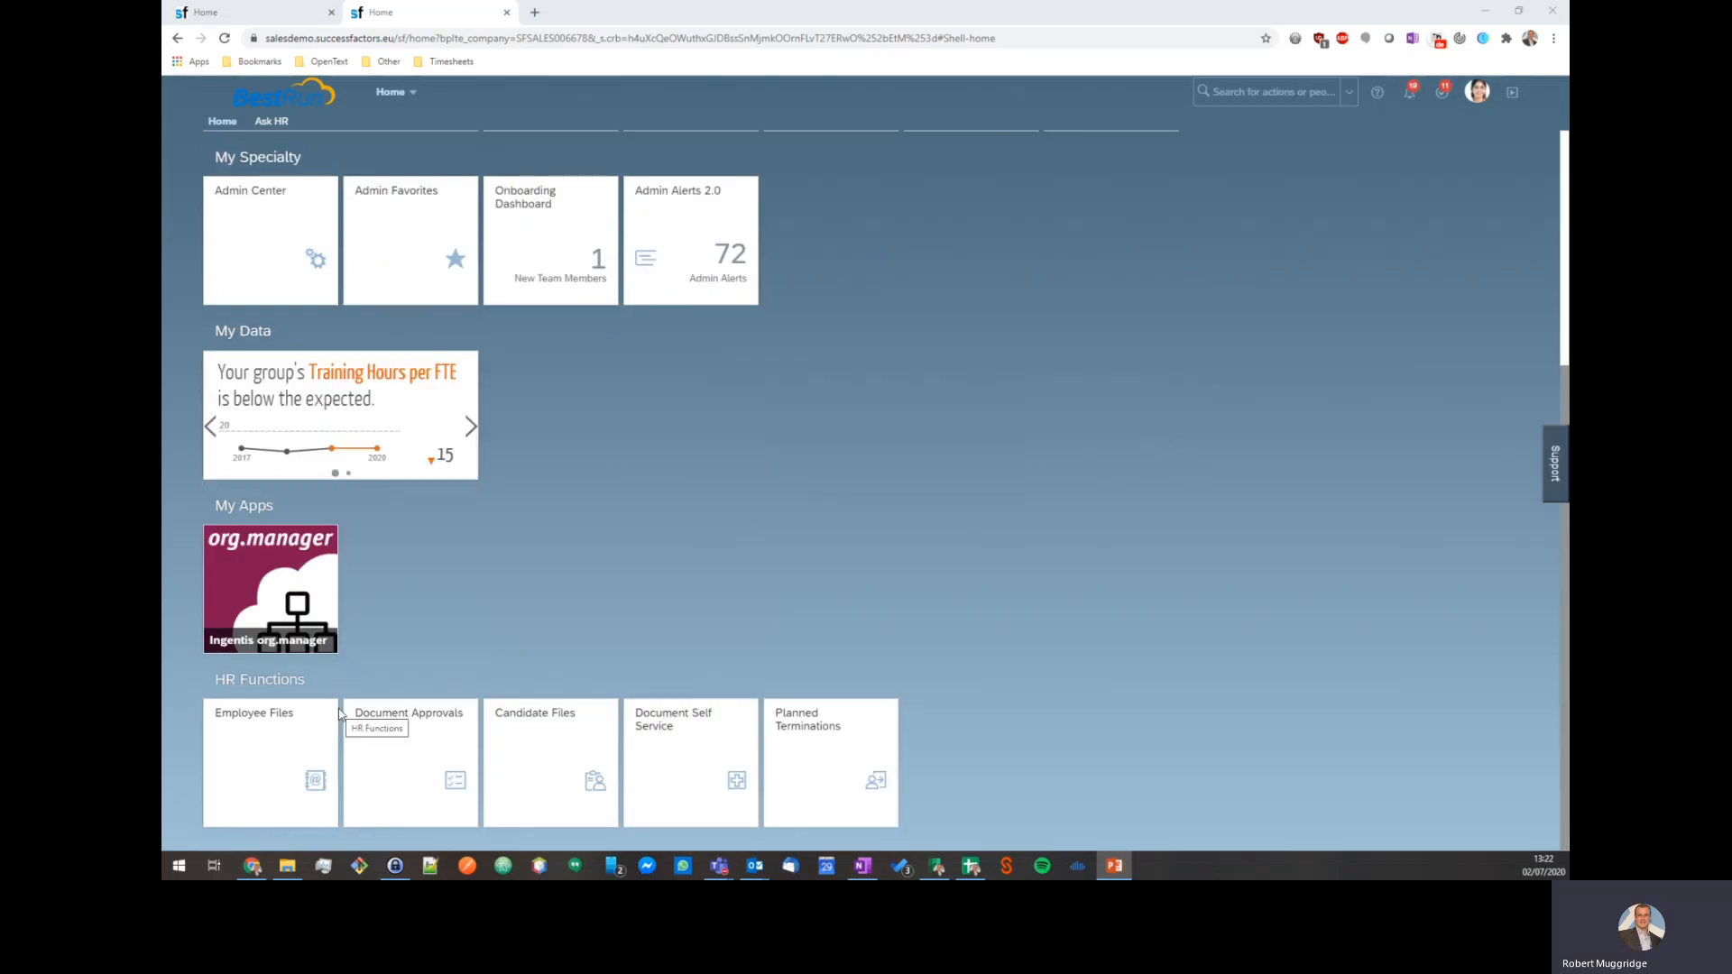
pyautogui.click(266, 750)
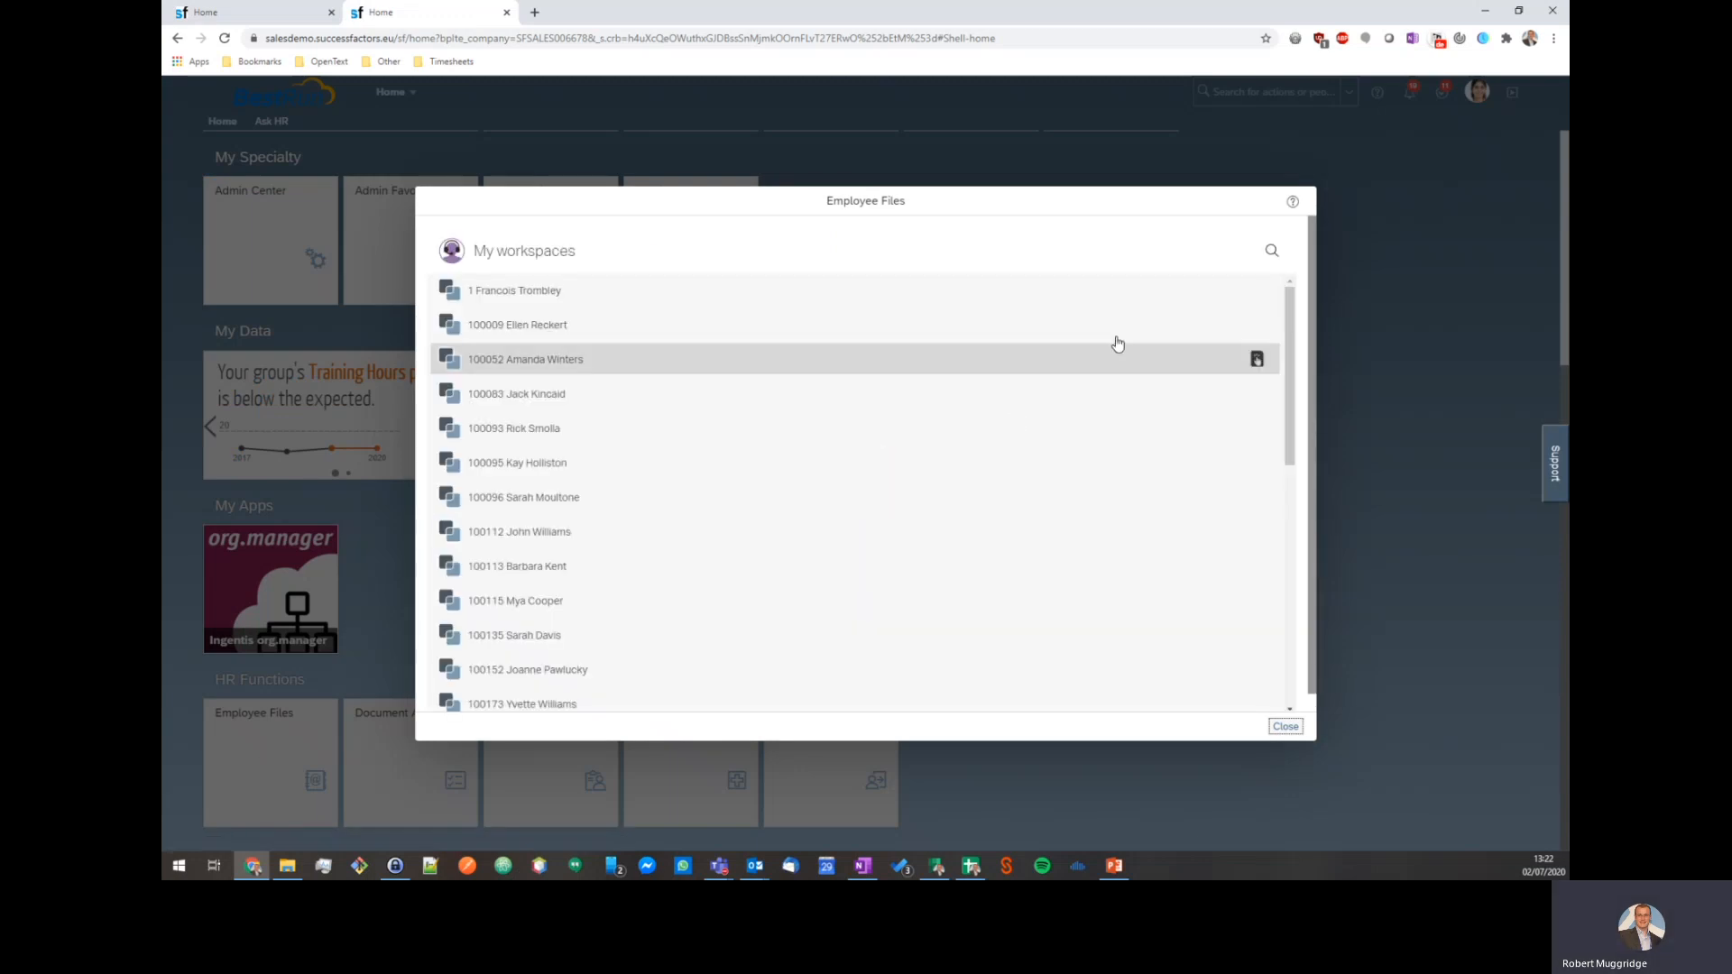
pyautogui.click(1273, 253)
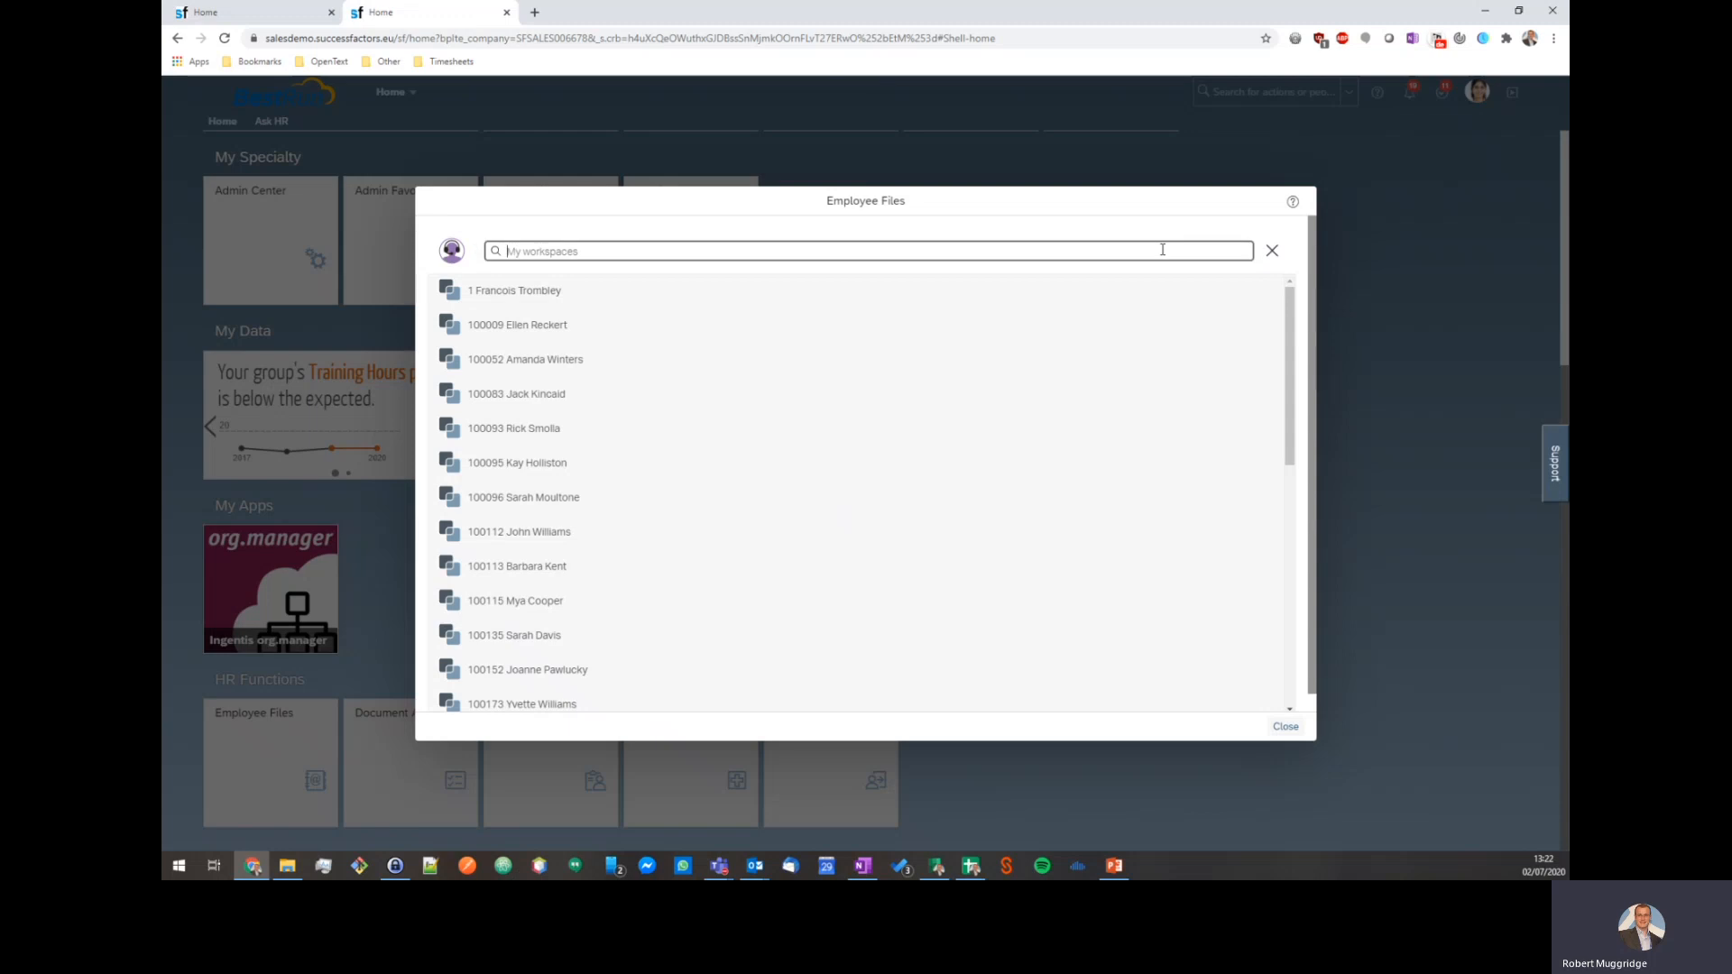
pyautogui.write('katharin')
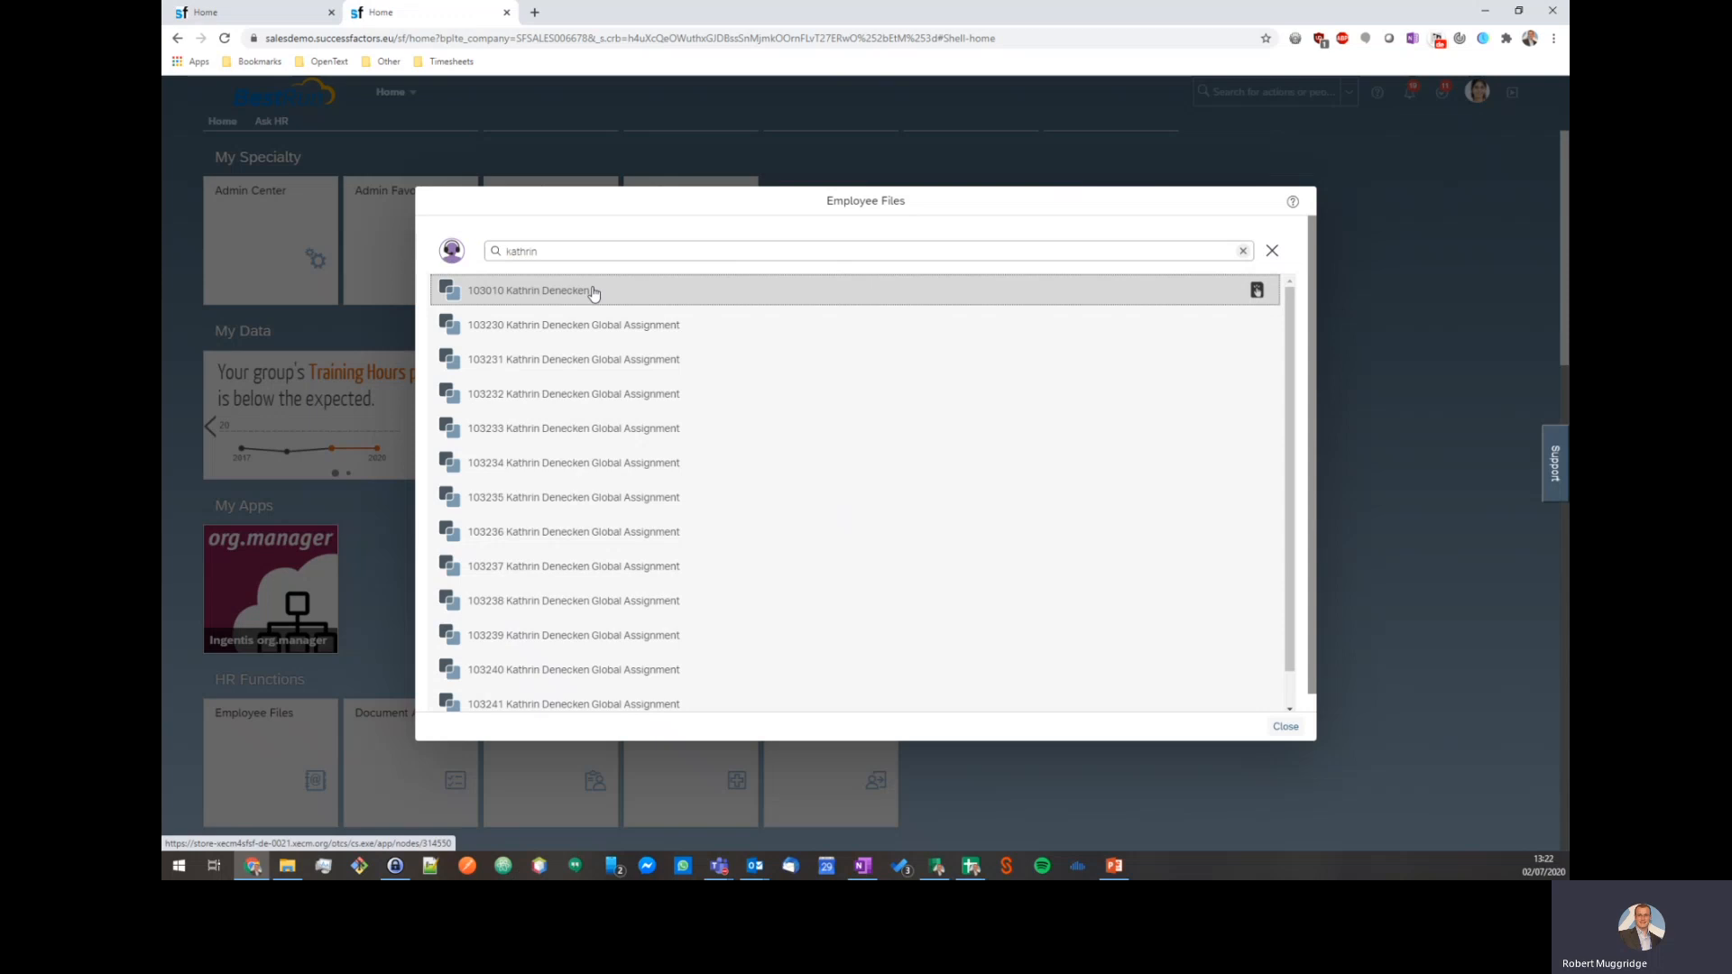
pyautogui.click(591, 288)
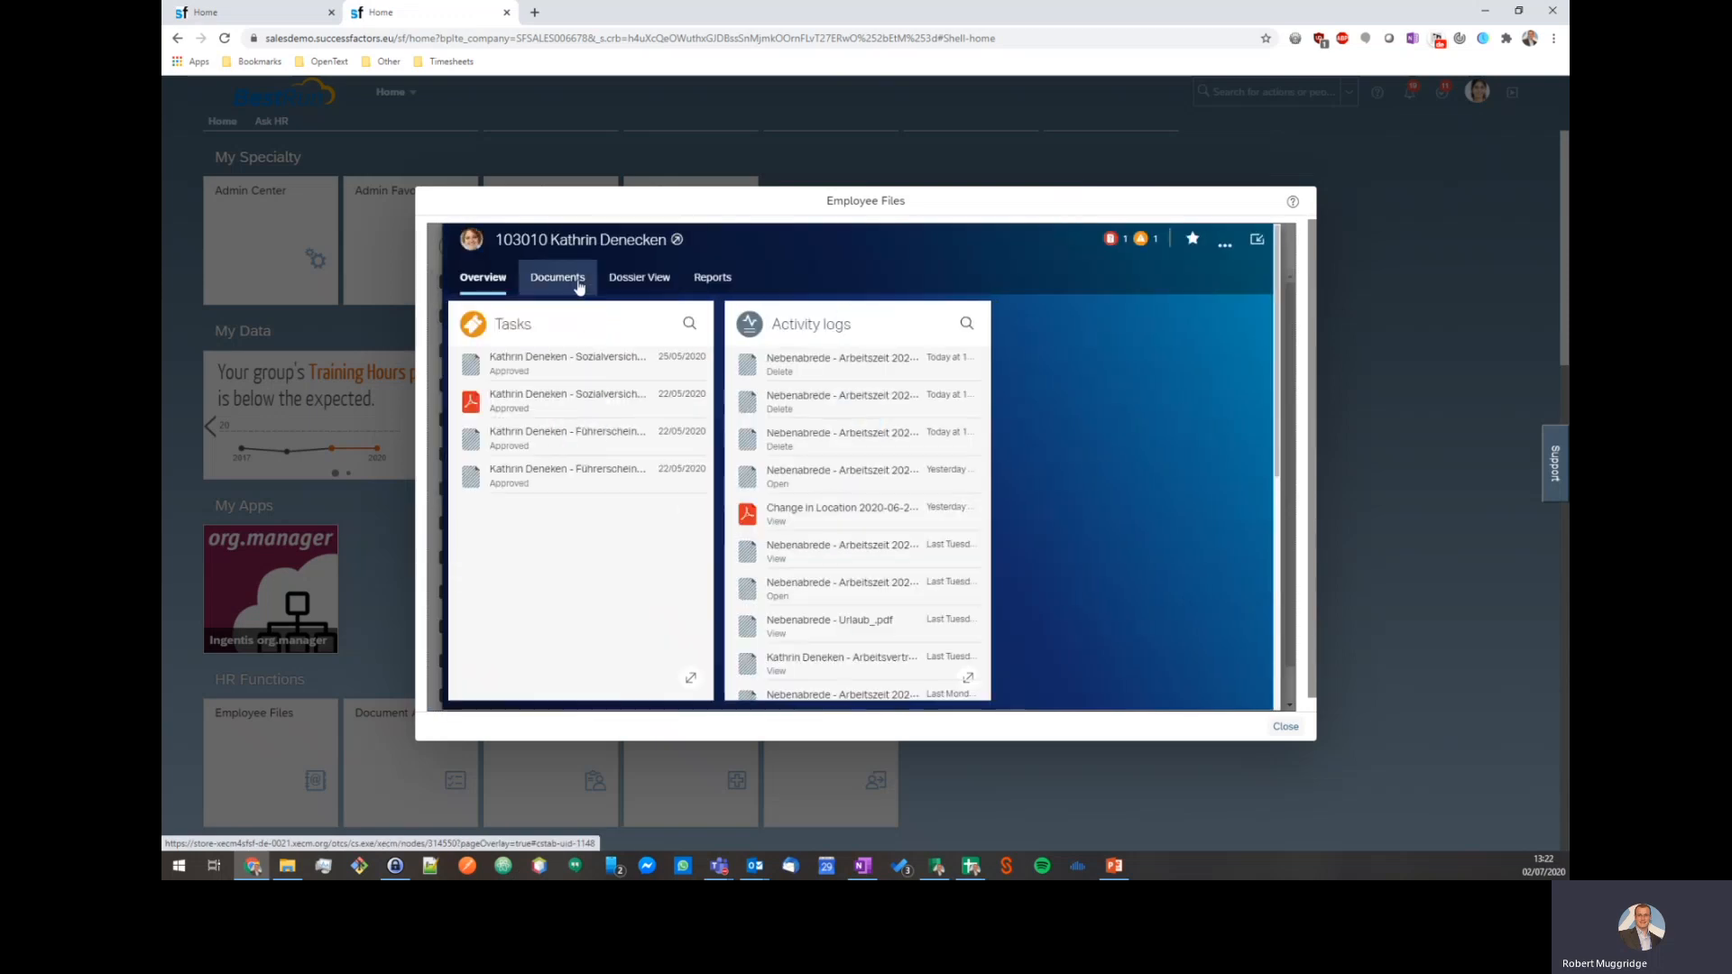
pyautogui.click(578, 282)
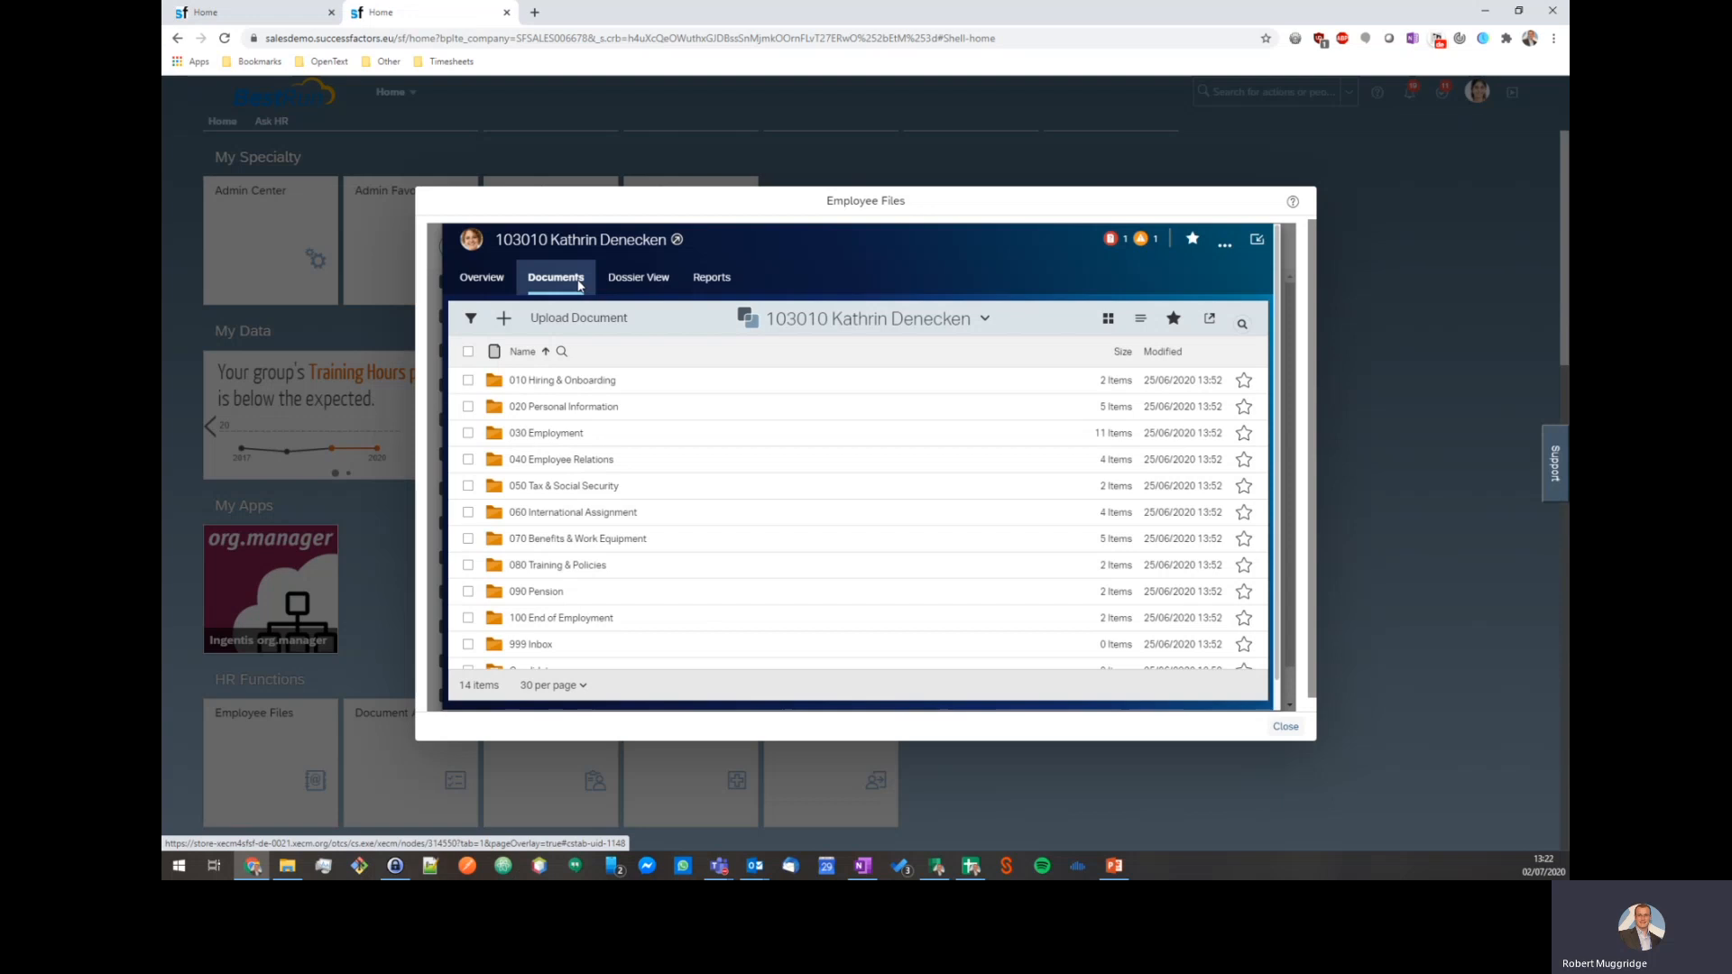
# Browse into 030 Employment > 030.010 Employment Contract, then return to the SuccessFactors Home tab.
pyautogui.click(524, 435)
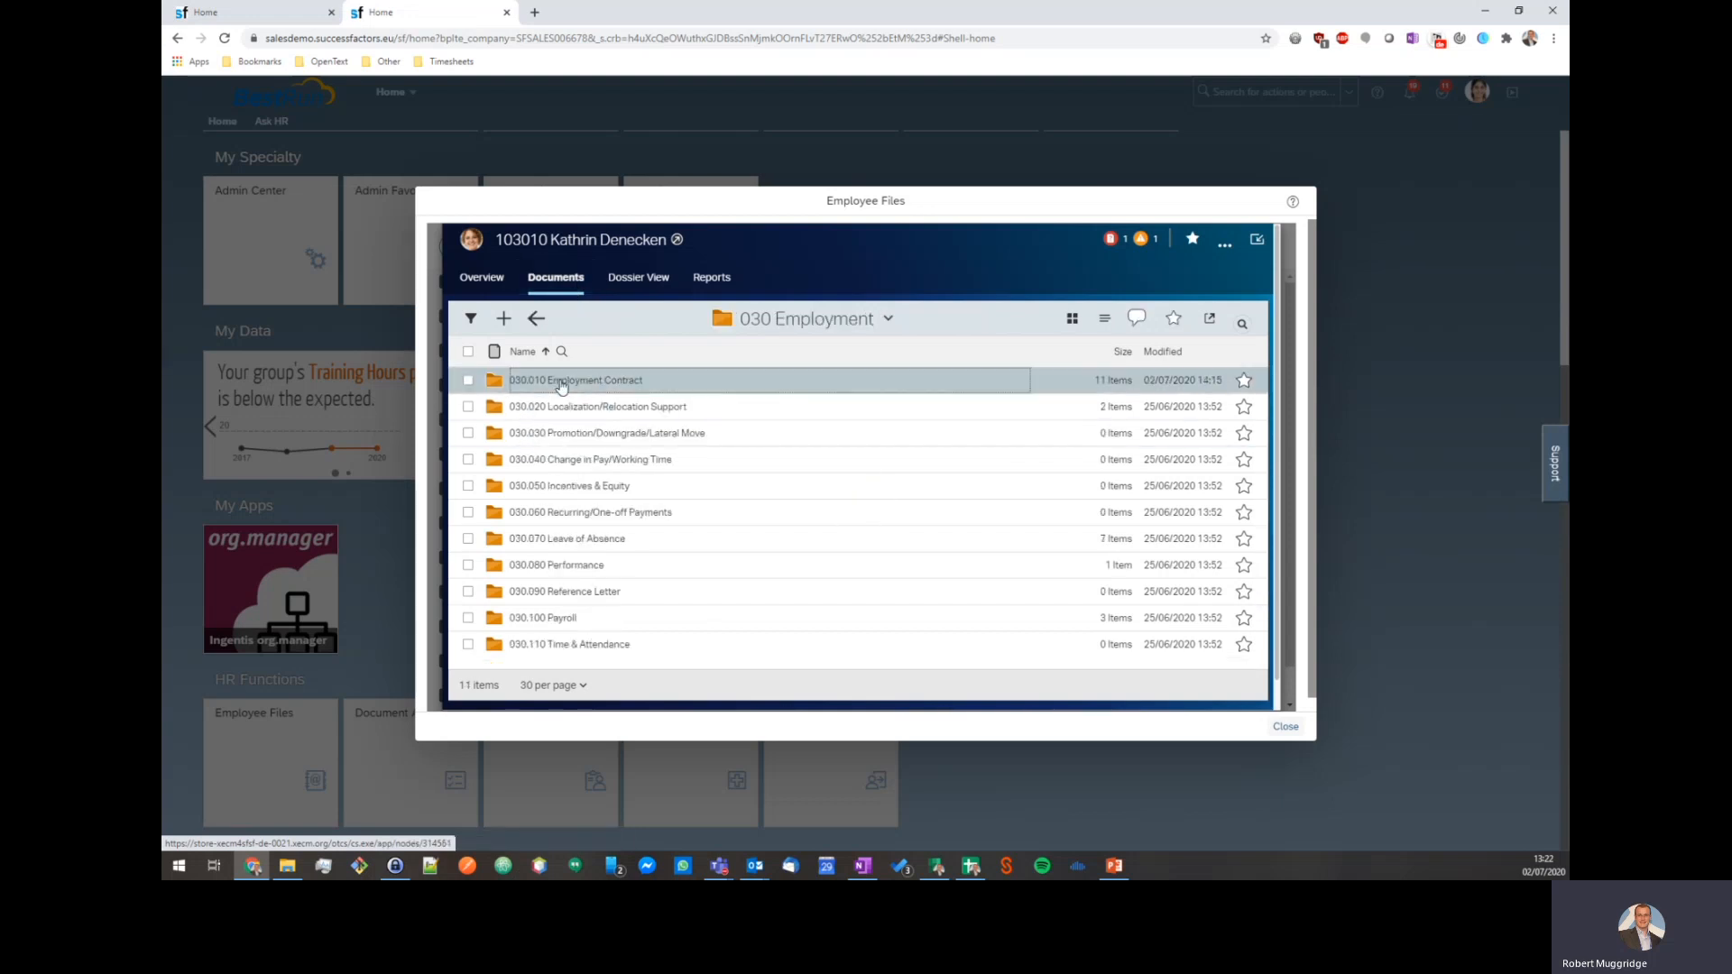
pyautogui.click(561, 383)
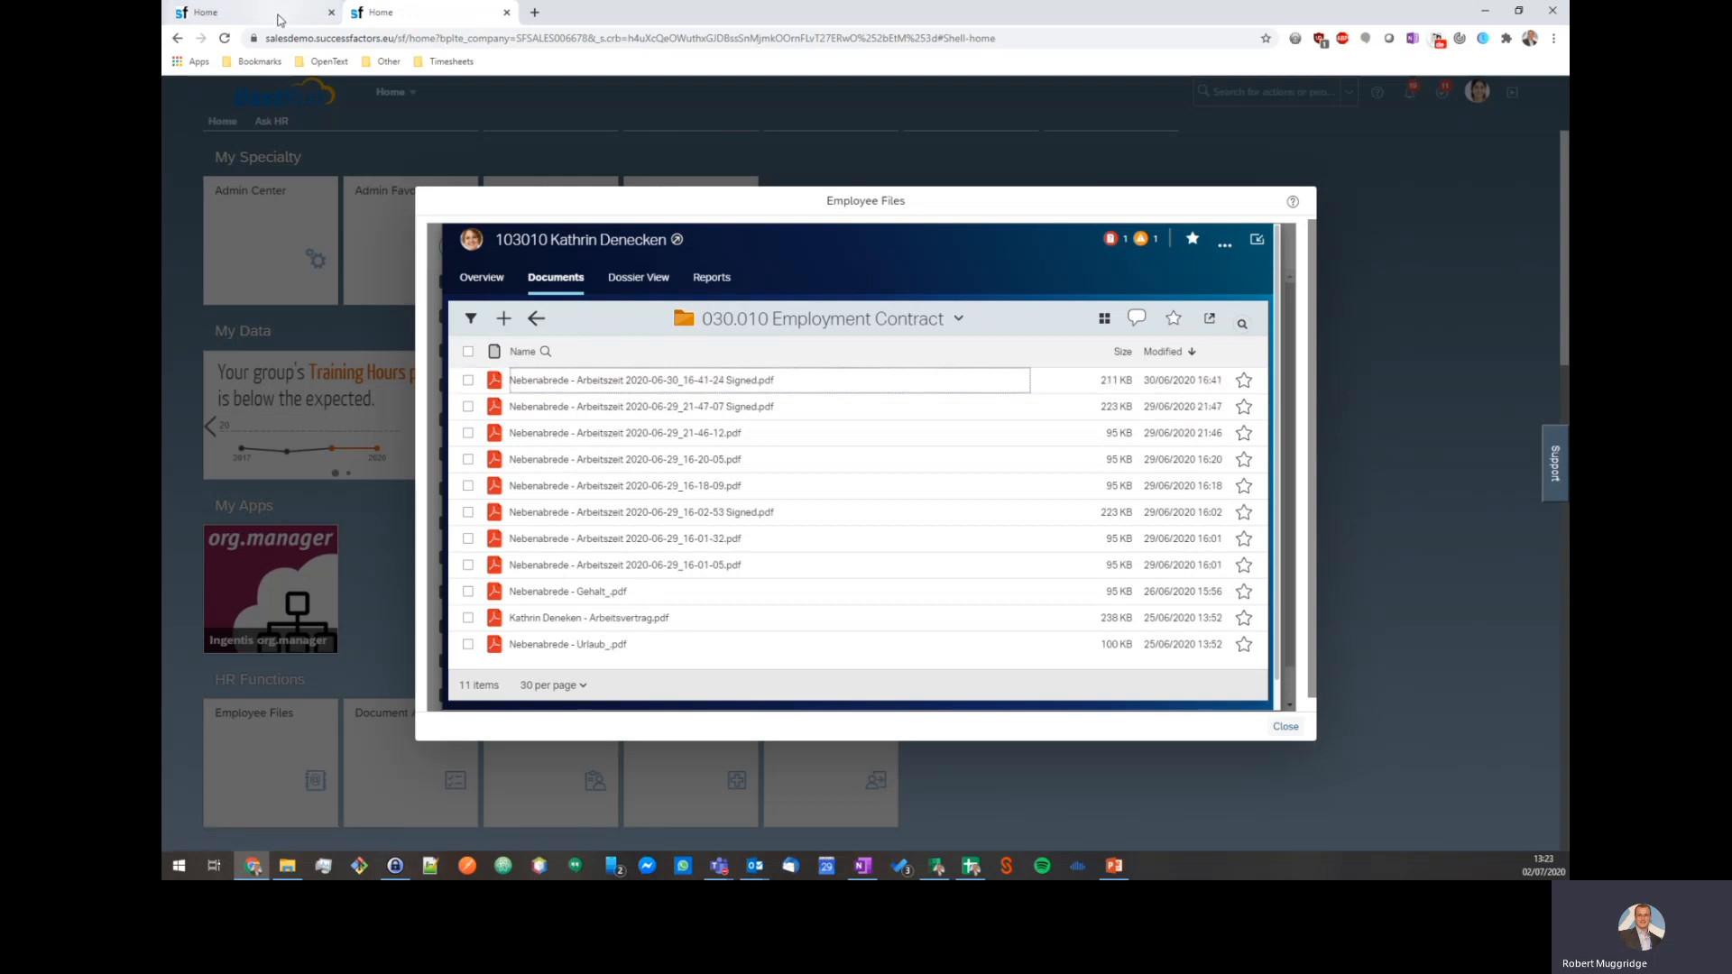
pyautogui.click(225, 38)
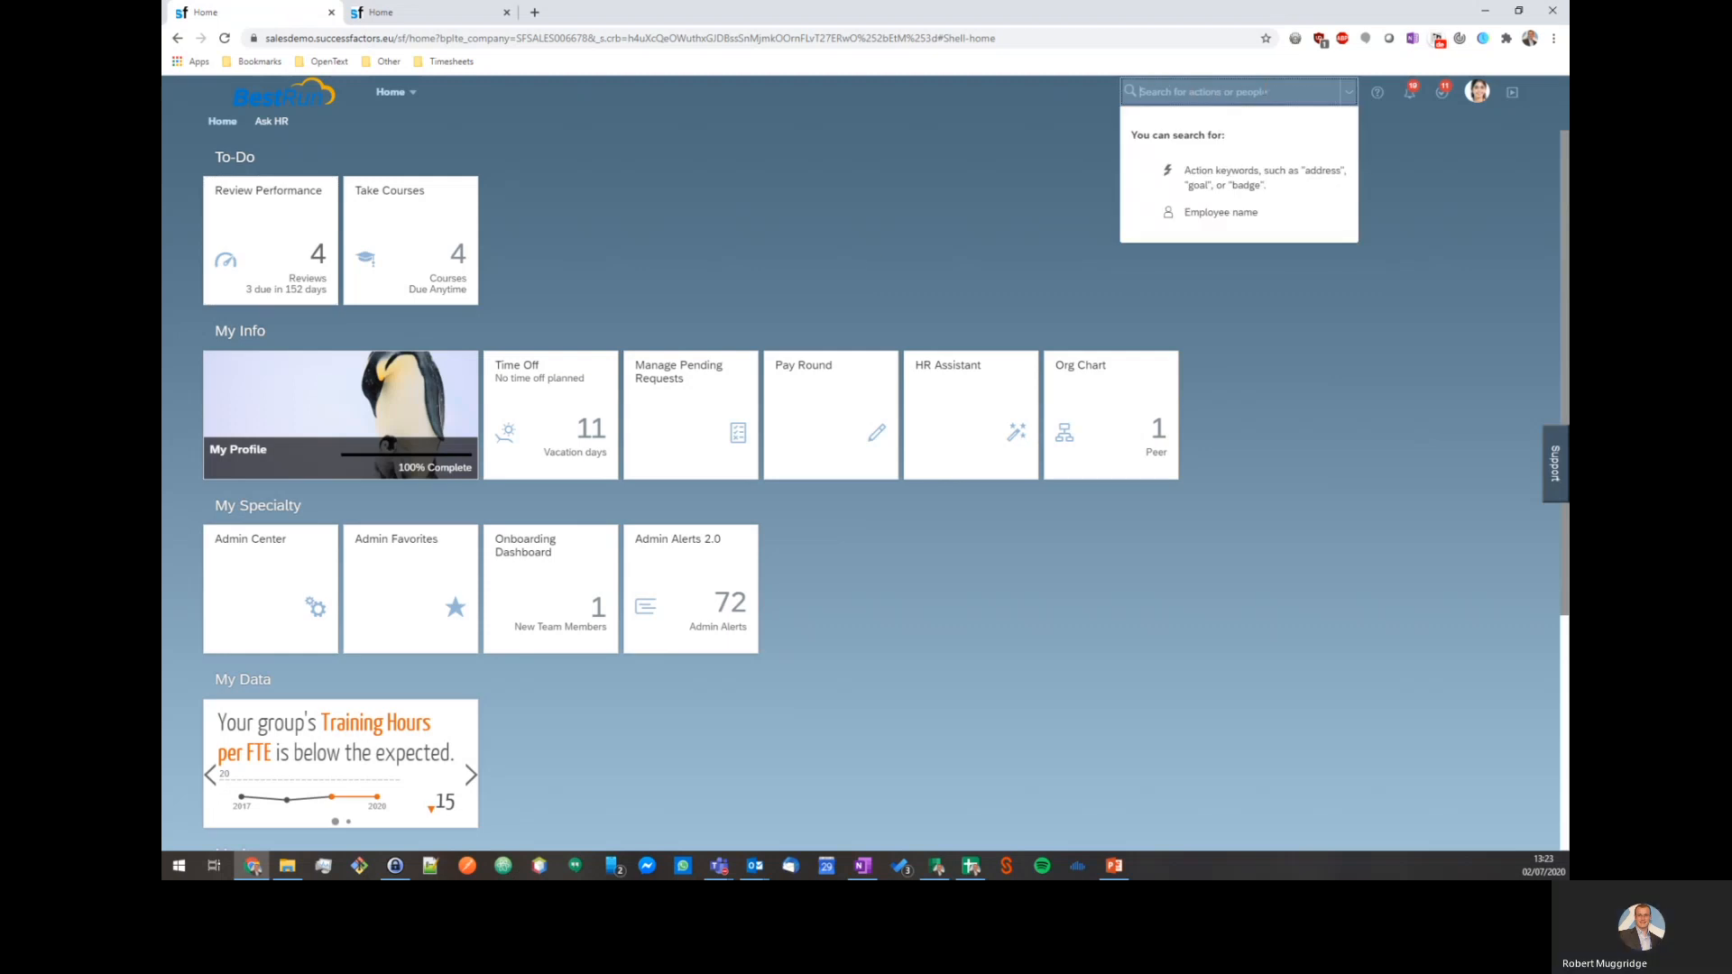
# Find the employee by name, open their profile and launch Actions > OpenText Document Generation.
pyautogui.write('kathrin')
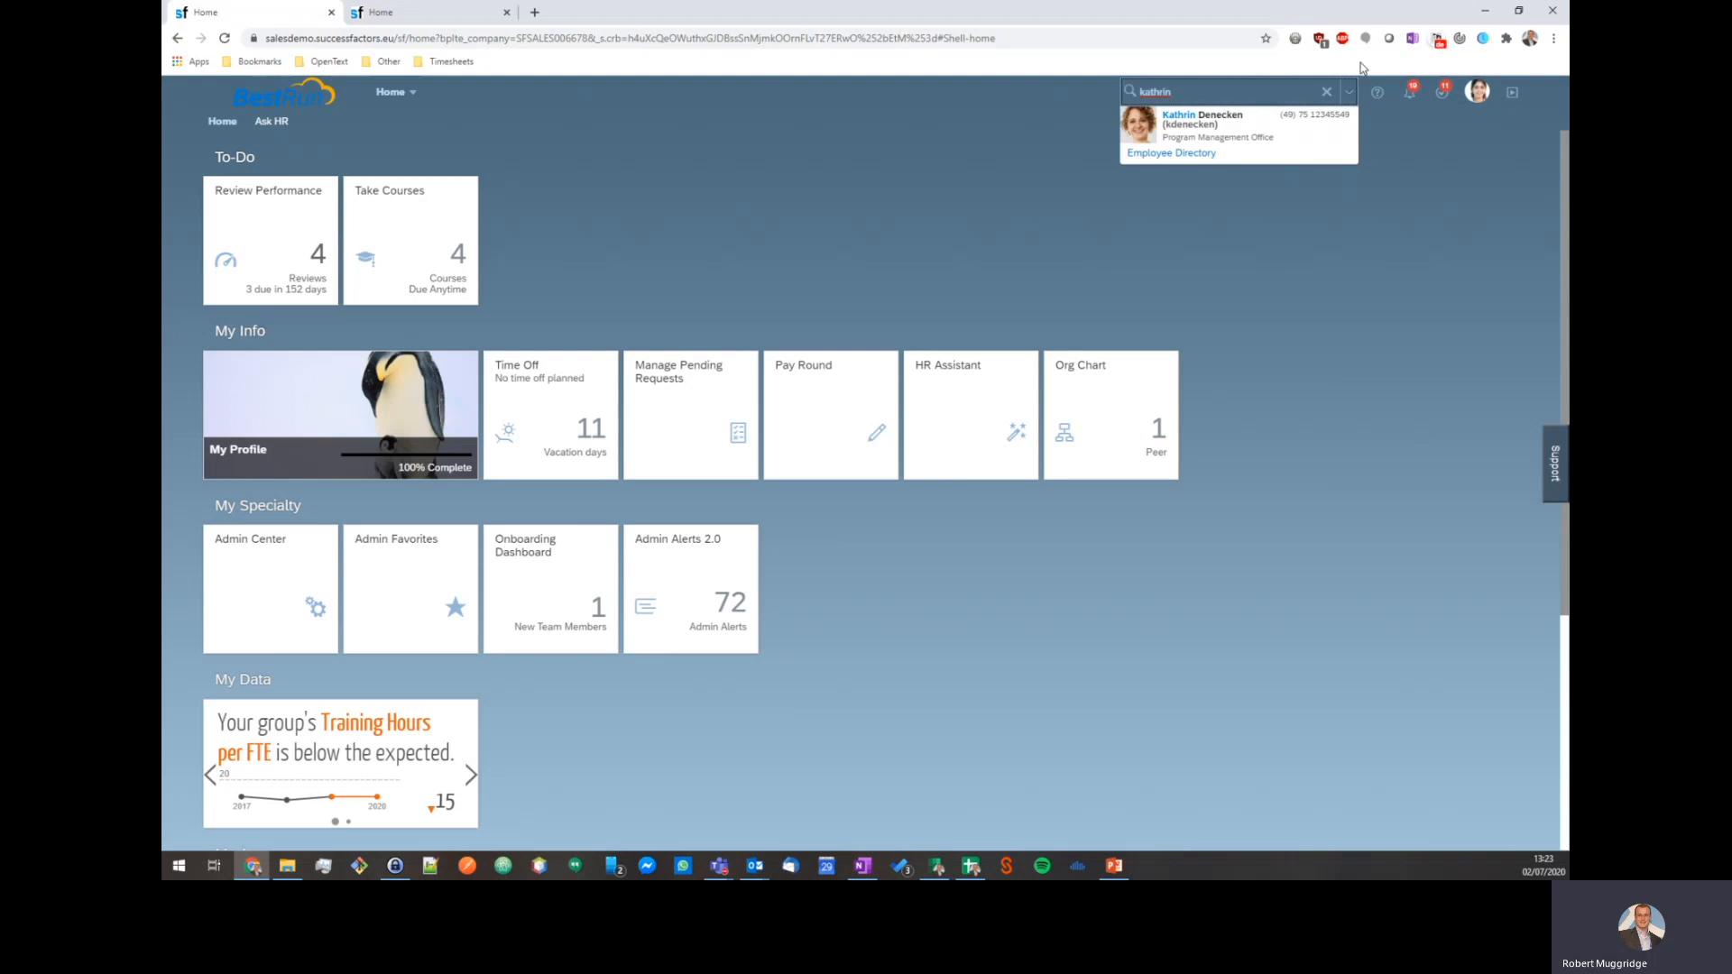
pyautogui.click(1230, 130)
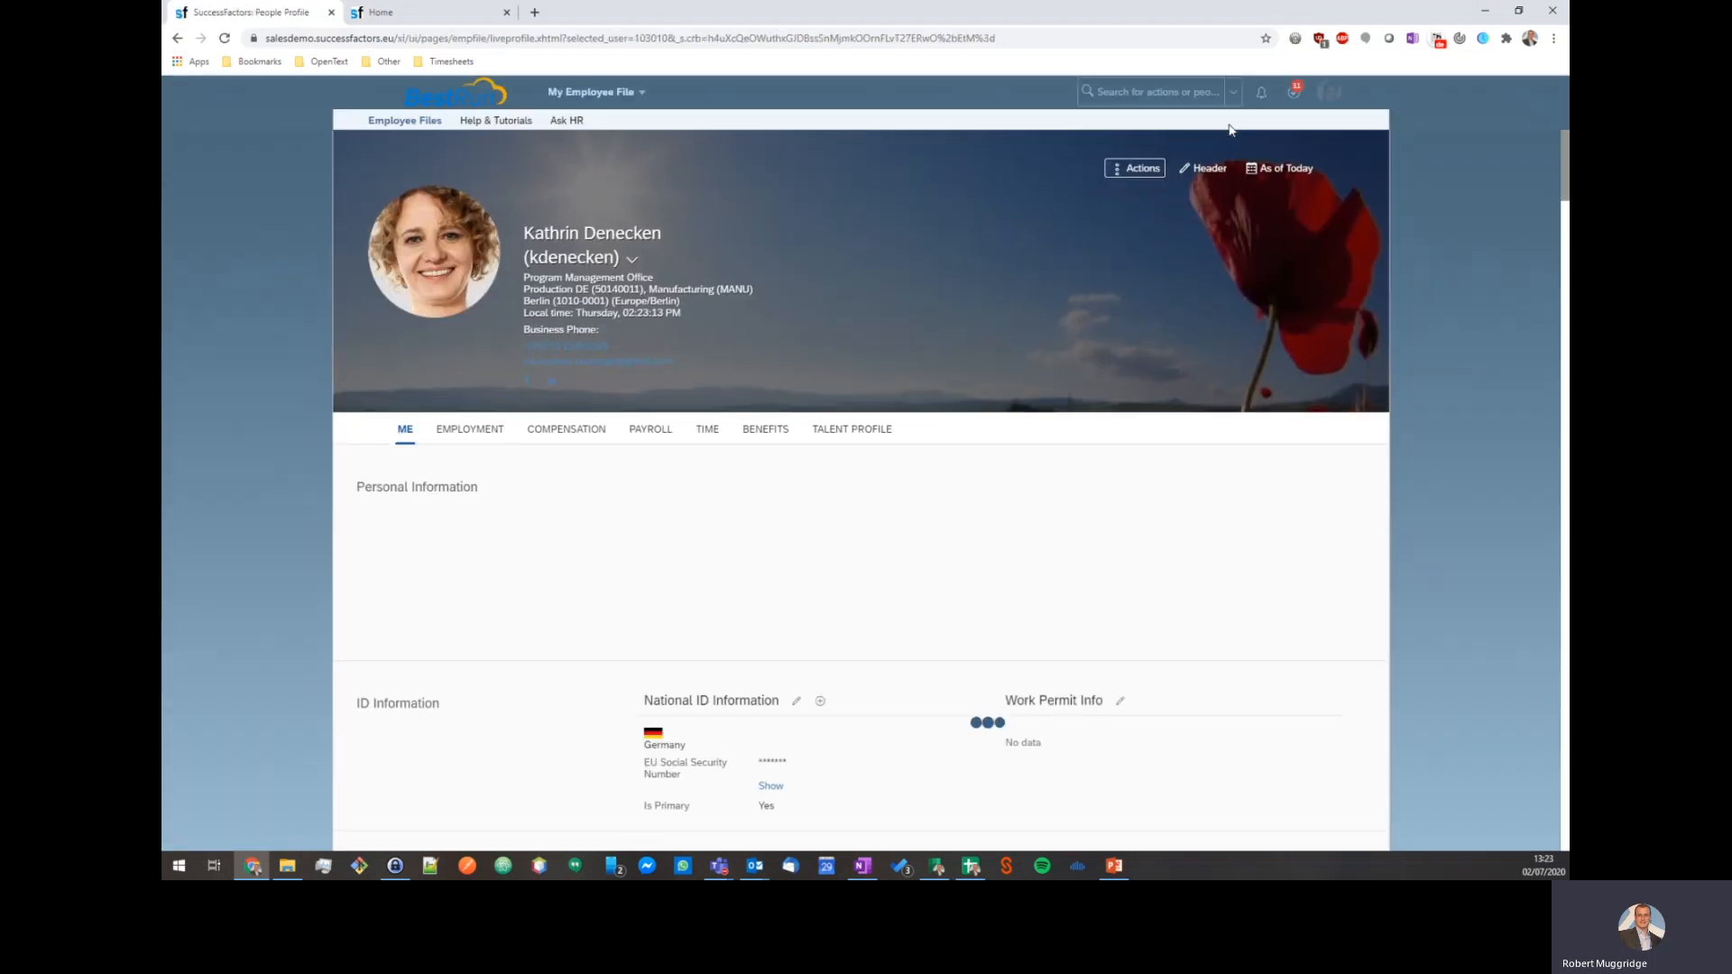
pyautogui.click(1118, 172)
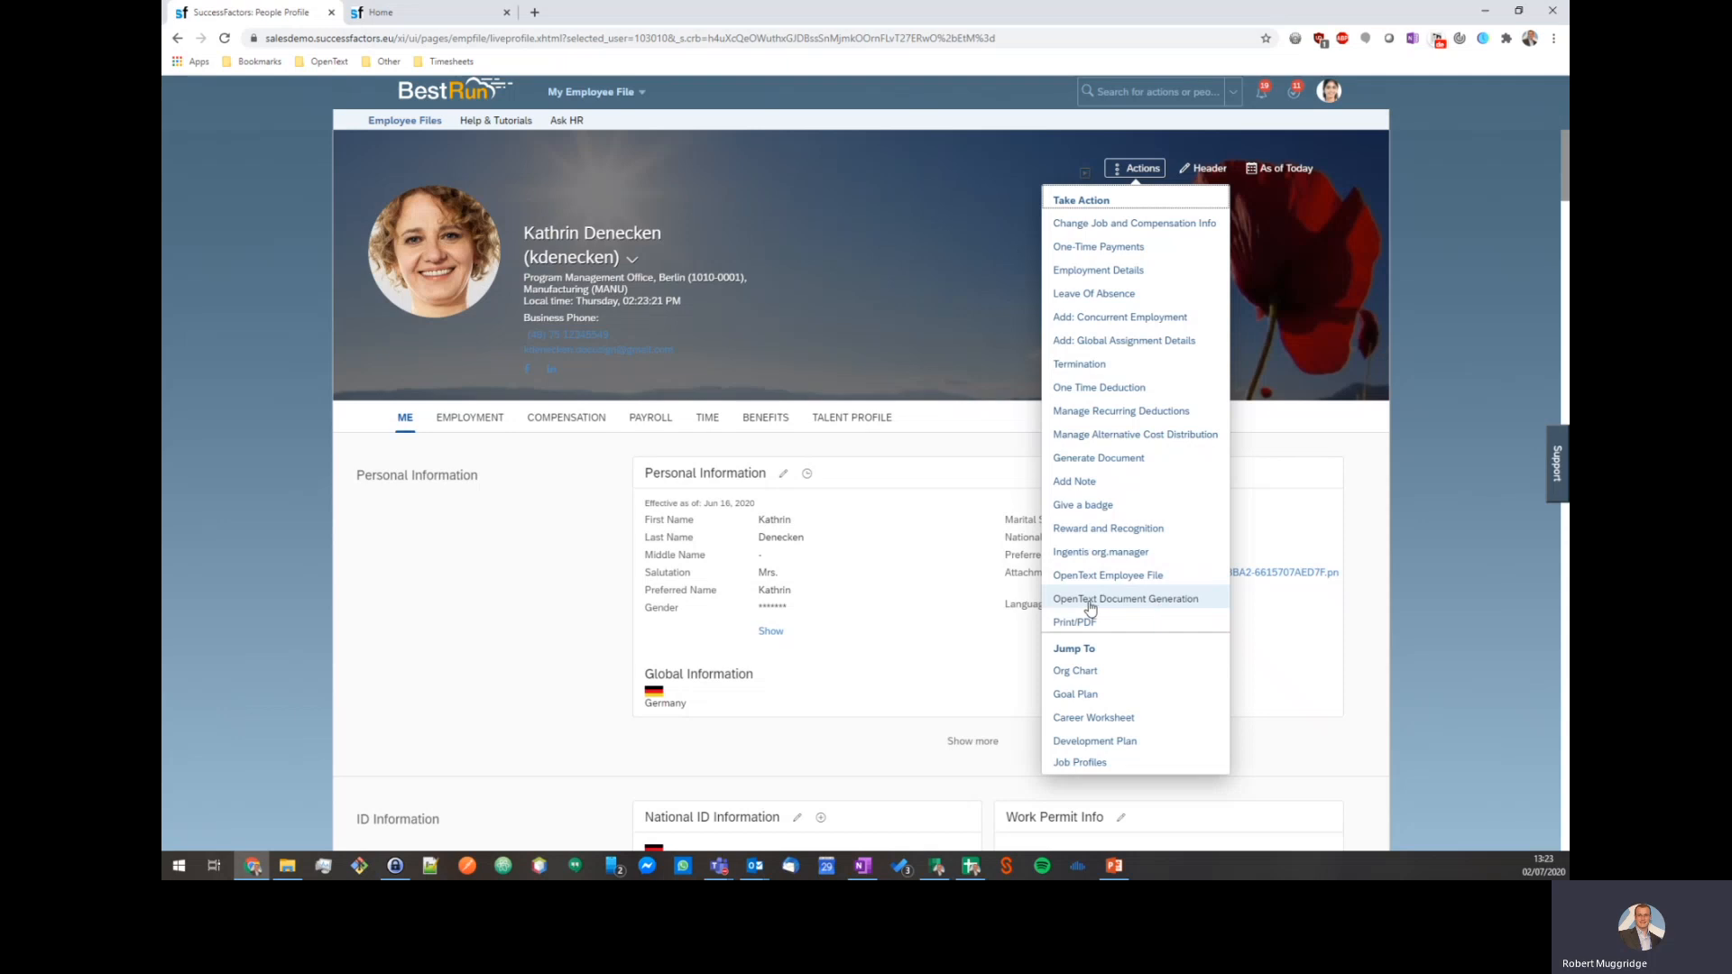
pyautogui.click(1171, 600)
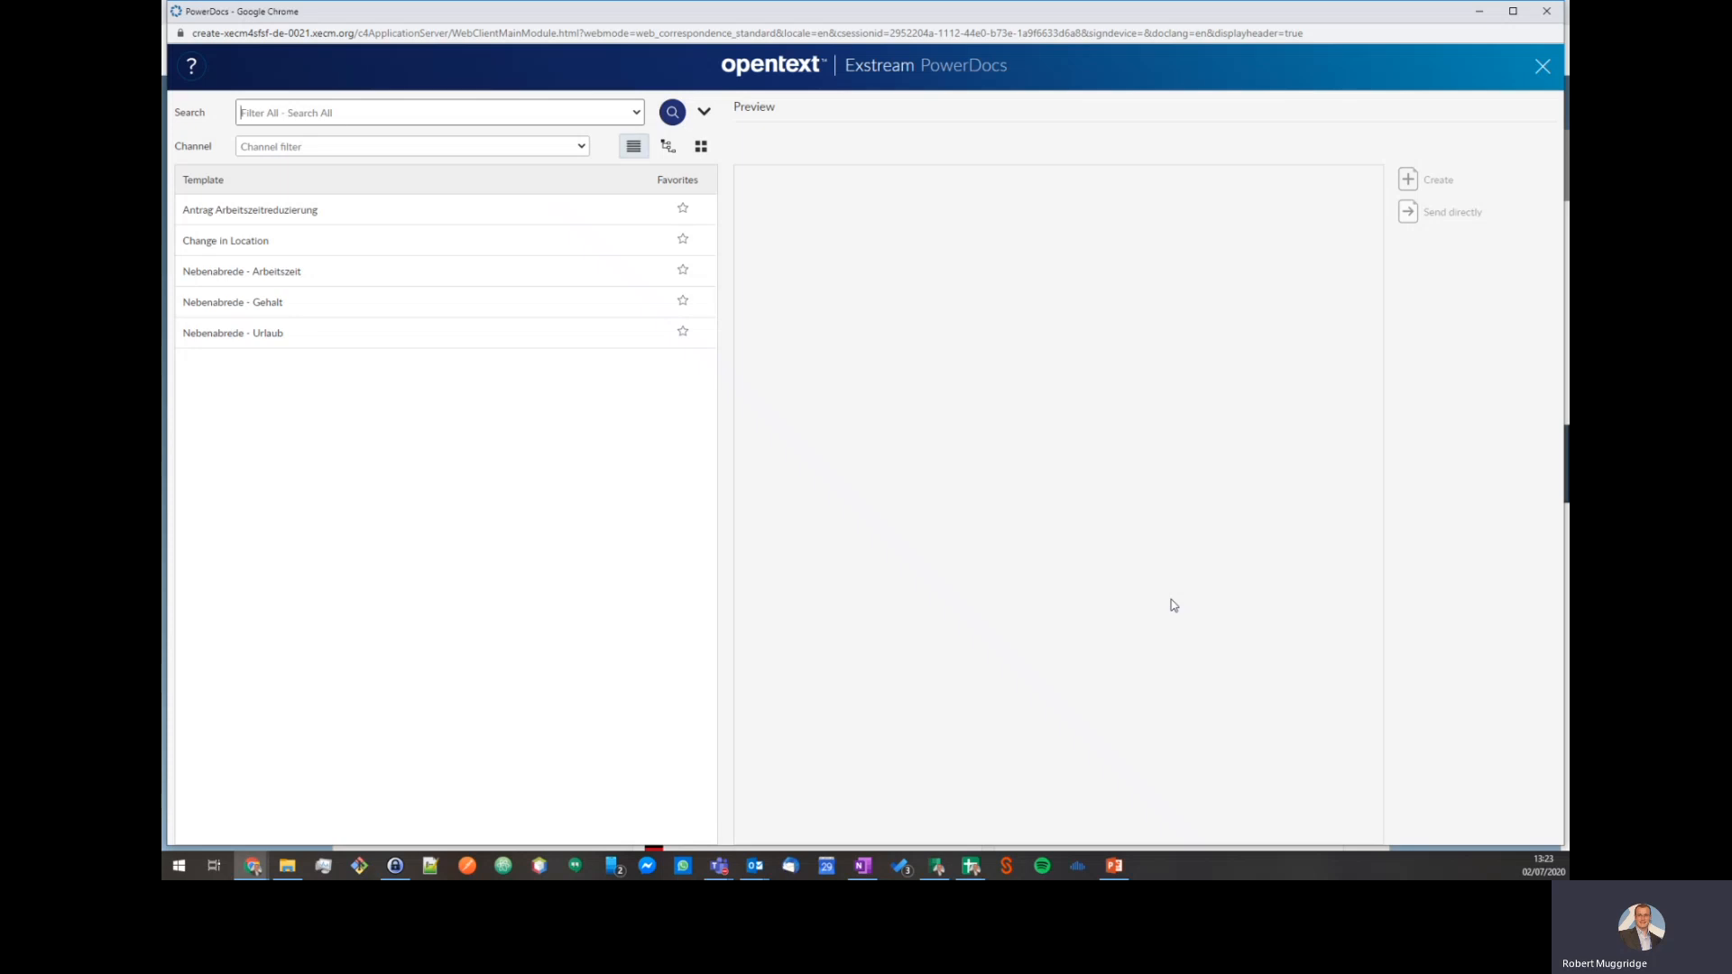
# Compare template previews, then create the amendment from Nebenabrede - Arbeitszeit.
pyautogui.click(333, 278)
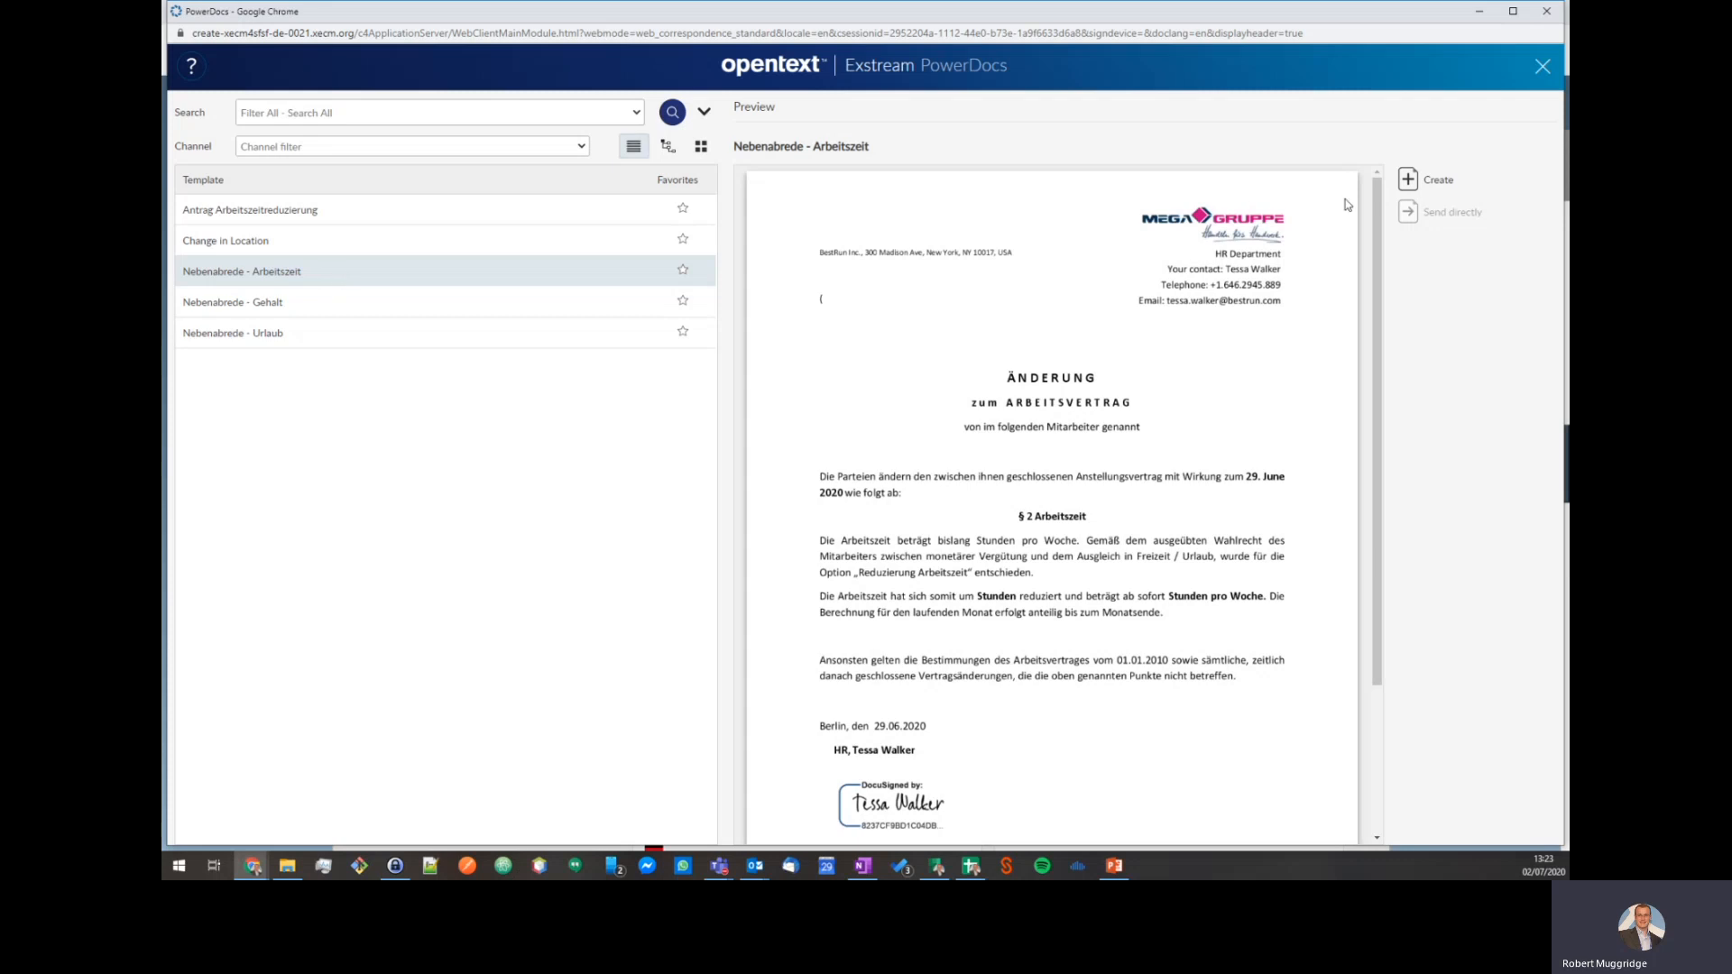
pyautogui.click(271, 301)
pyautogui.click(278, 273)
pyautogui.click(278, 243)
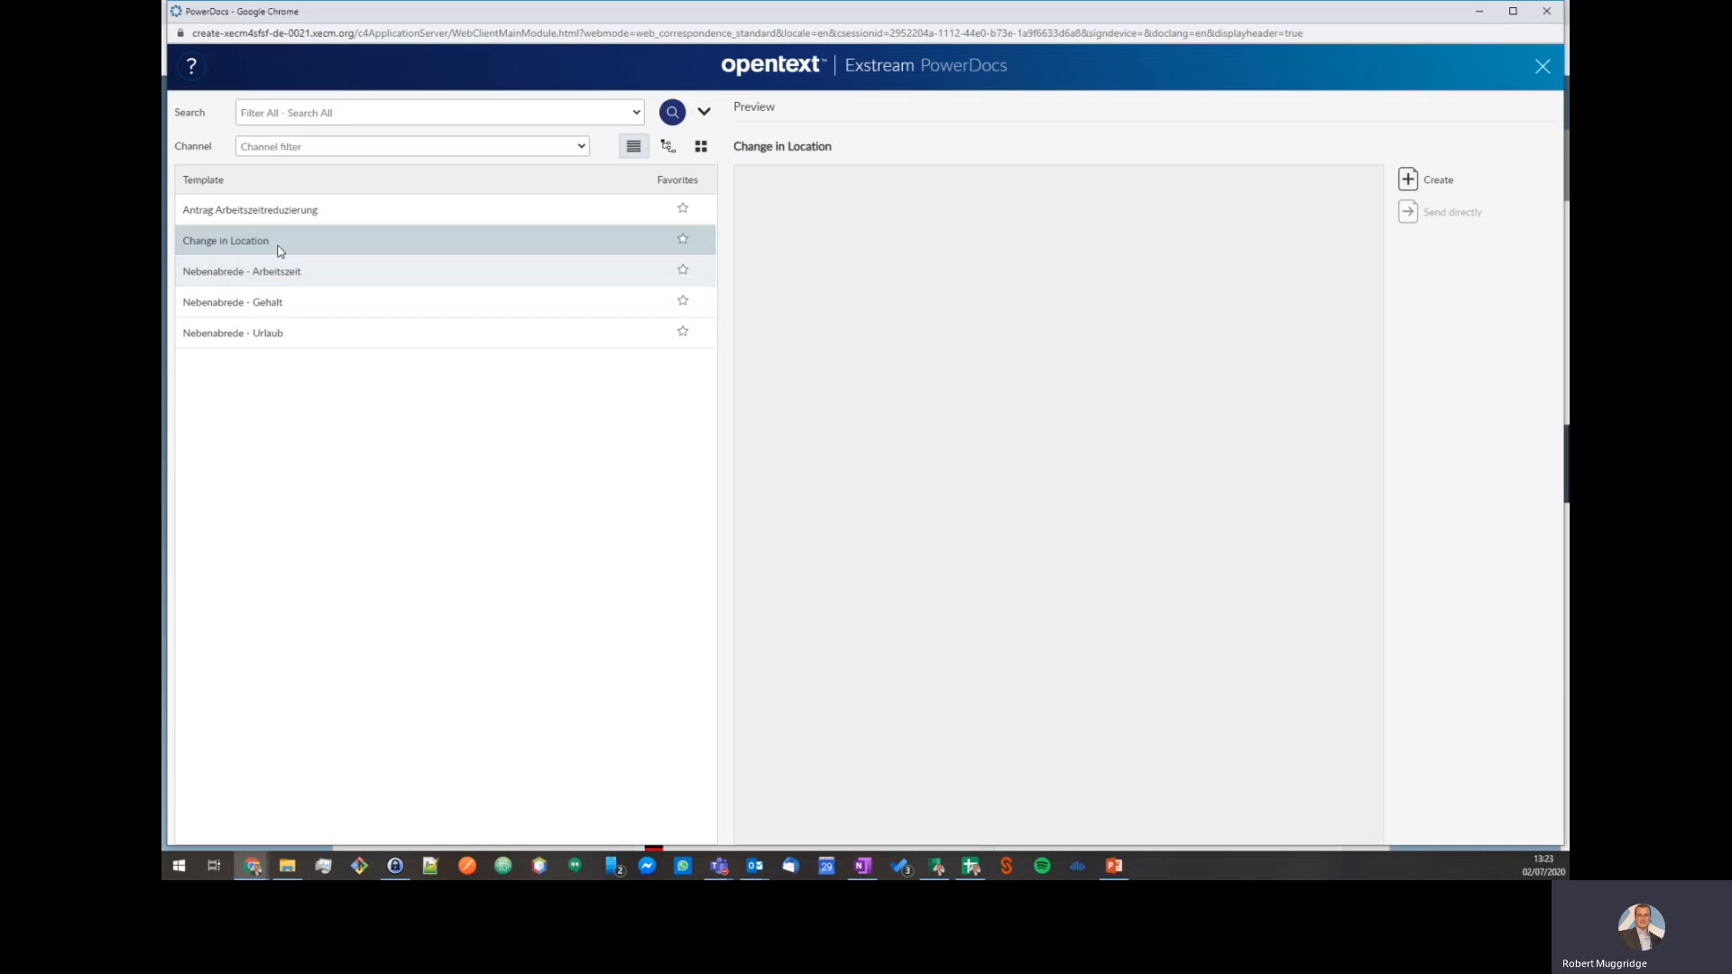
pyautogui.click(278, 272)
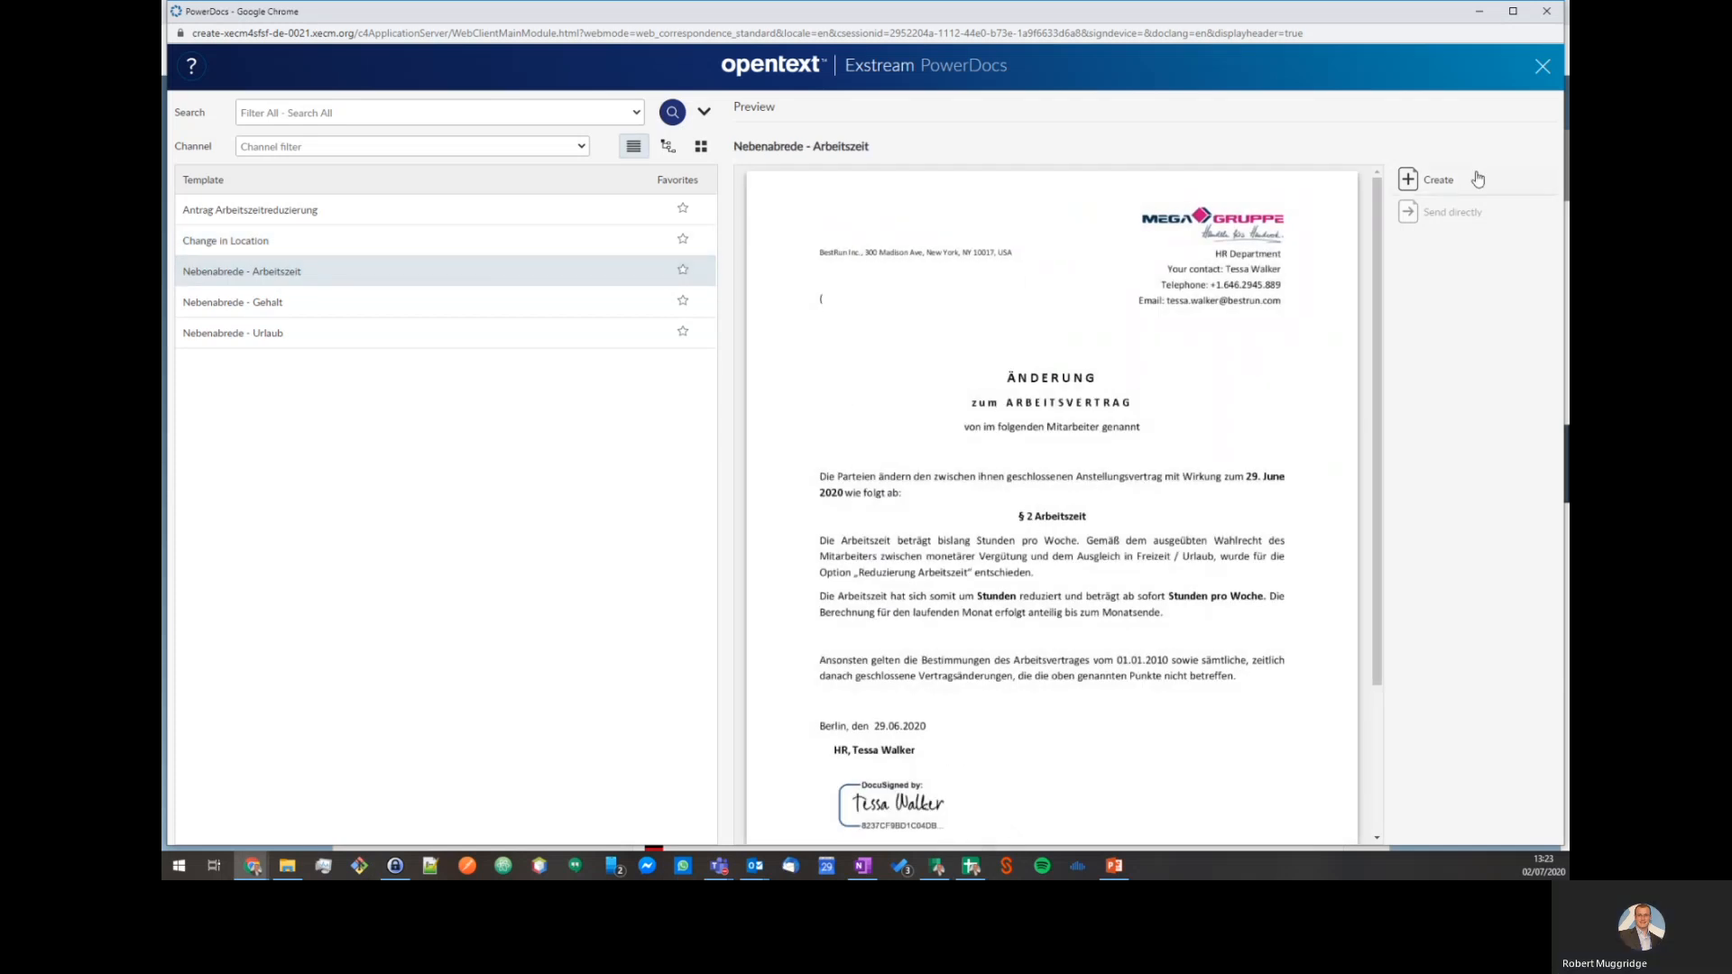
pyautogui.click(1461, 179)
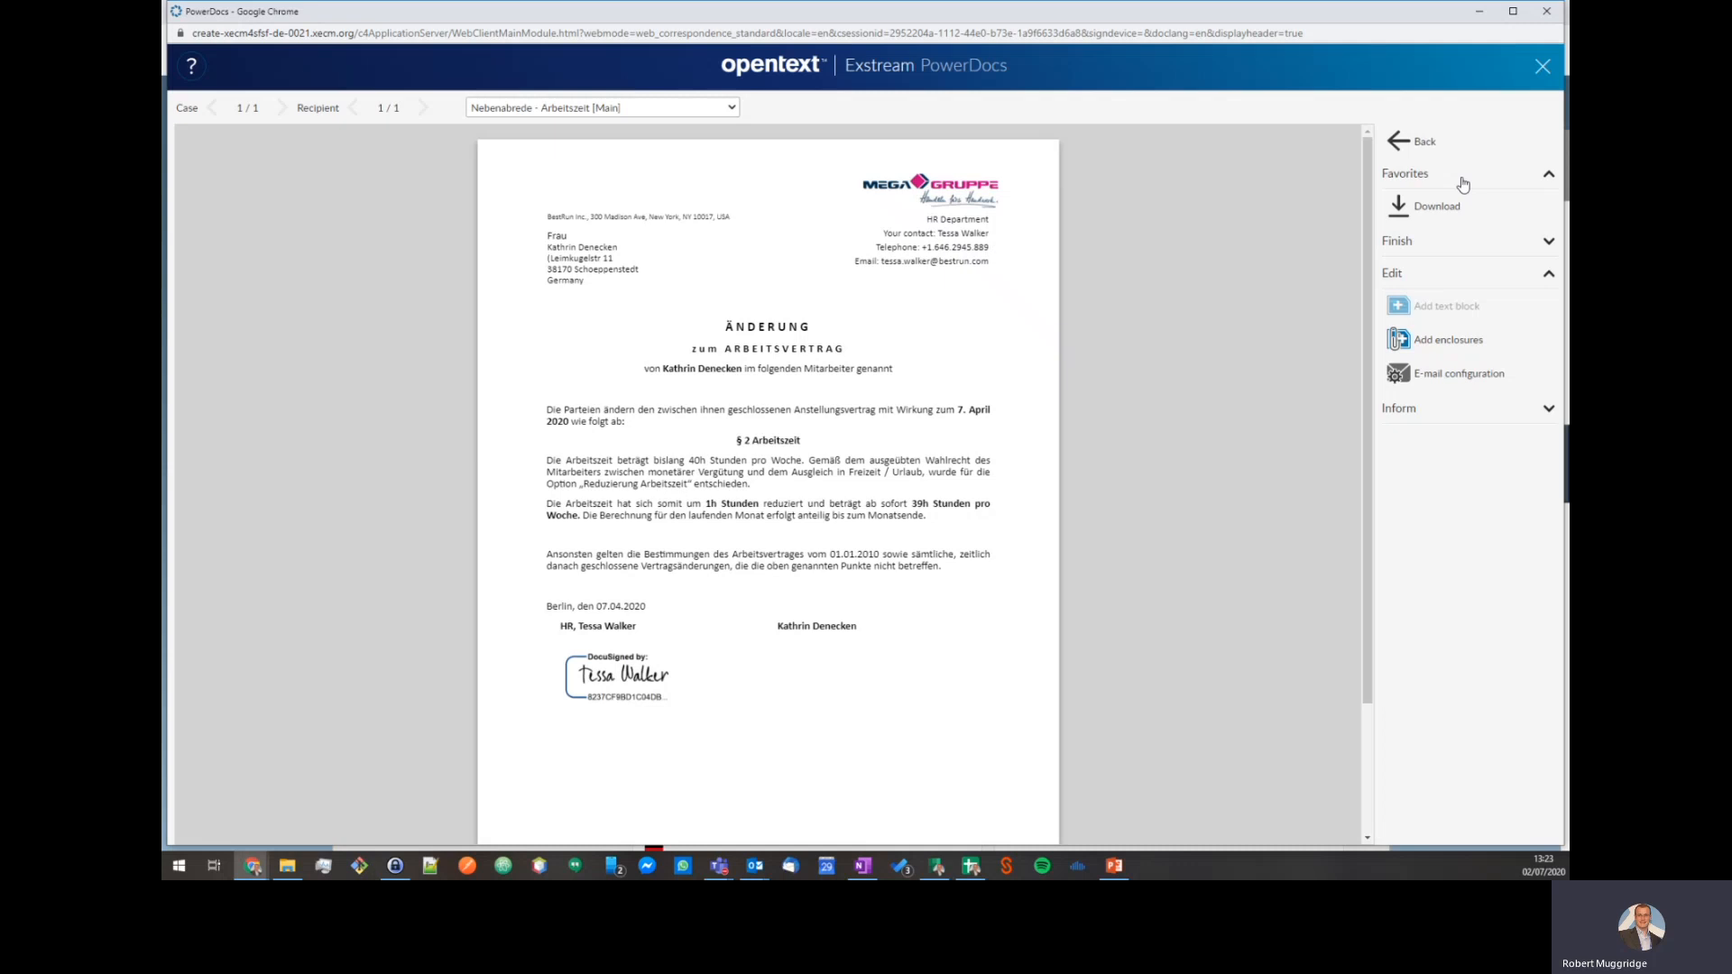
# Replace the recipient in the E-mail Configuration with the new recipient's e-mail address.
pyautogui.click(1438, 382)
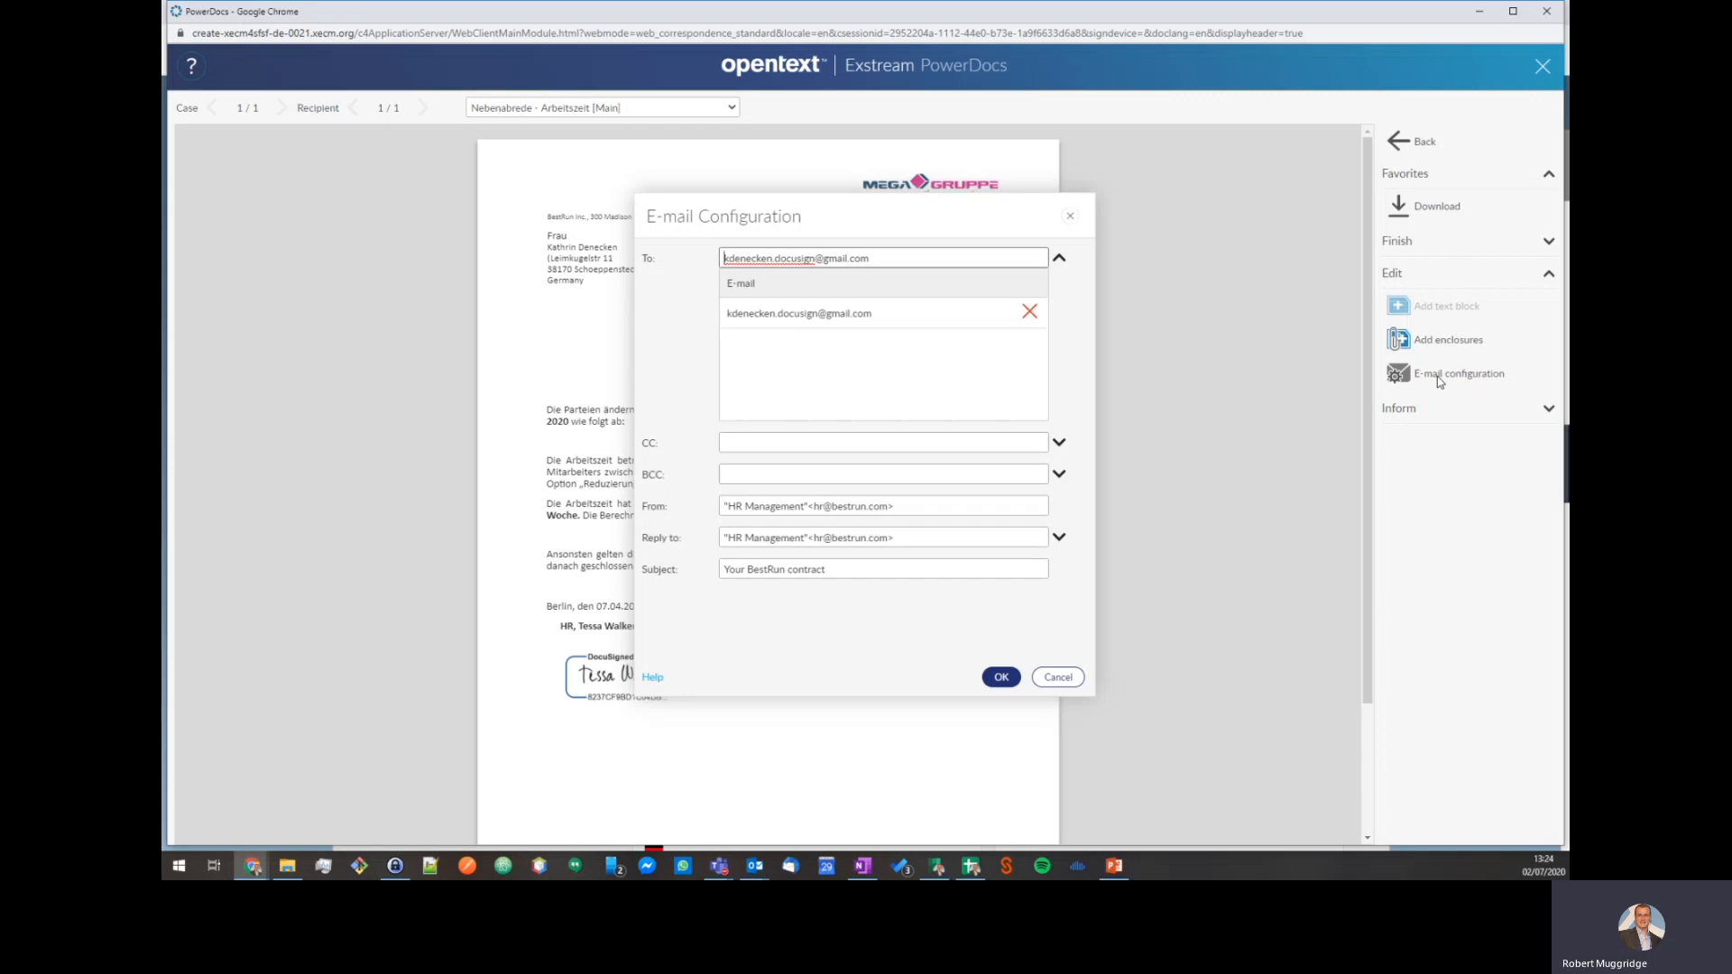
pyautogui.click(883, 259)
pyautogui.hotkey('ctrl', 'a')
pyautogui.press('BackSpace')
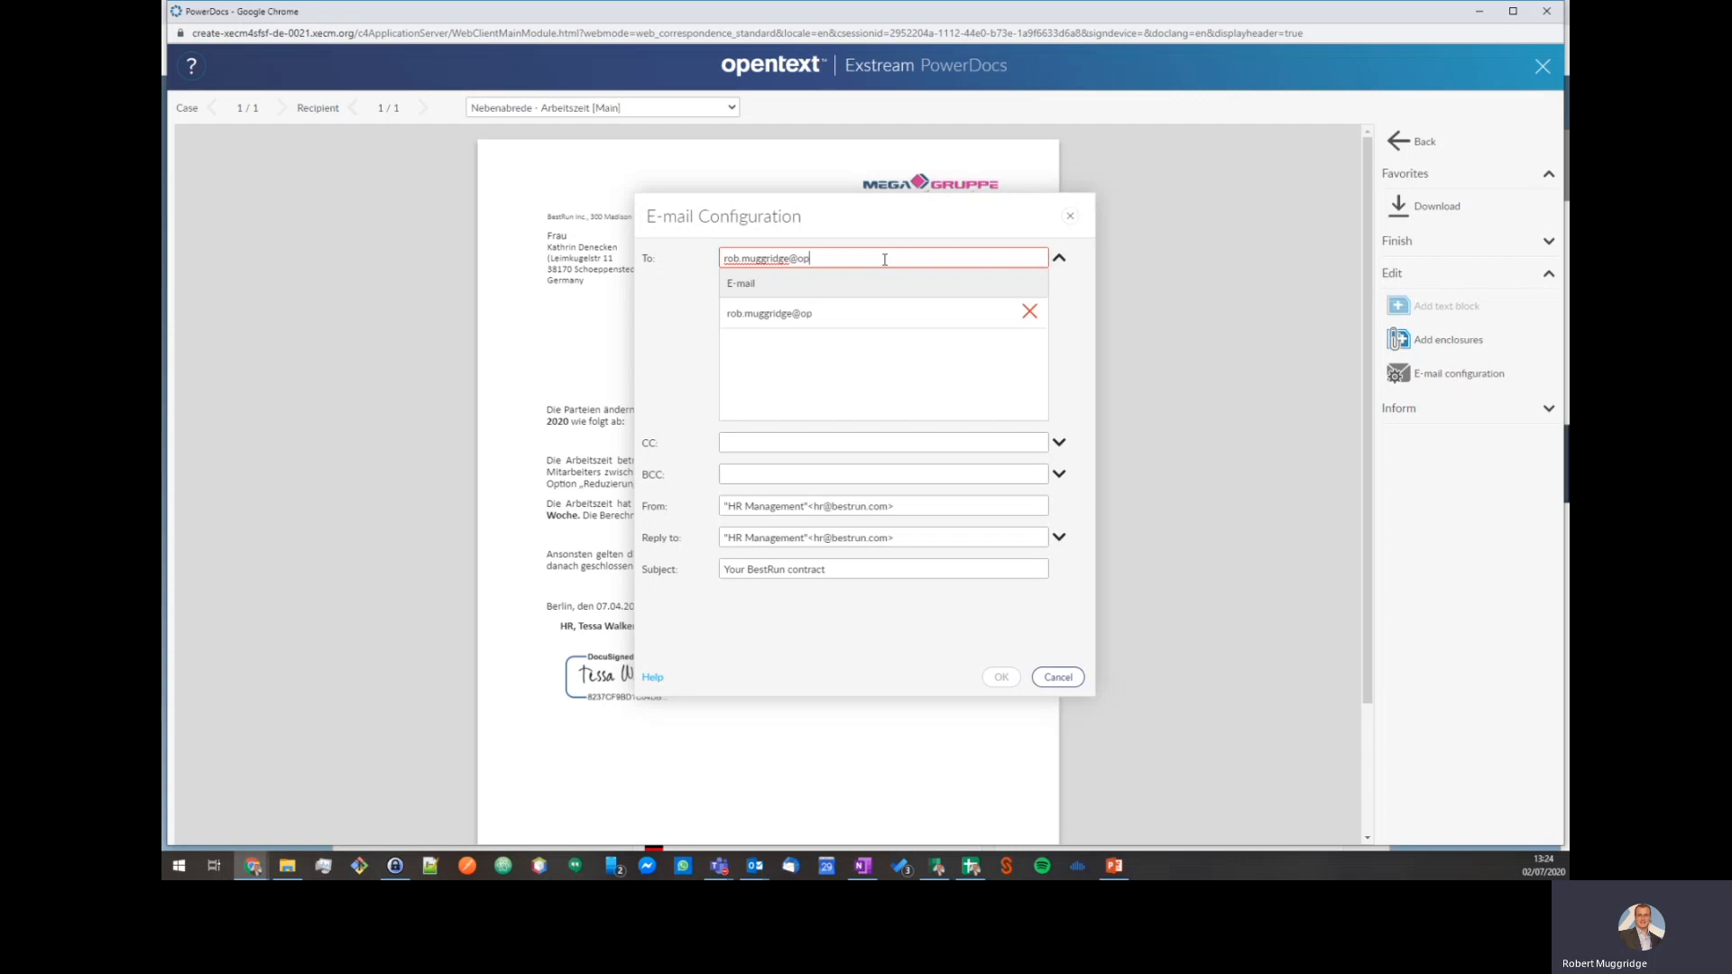
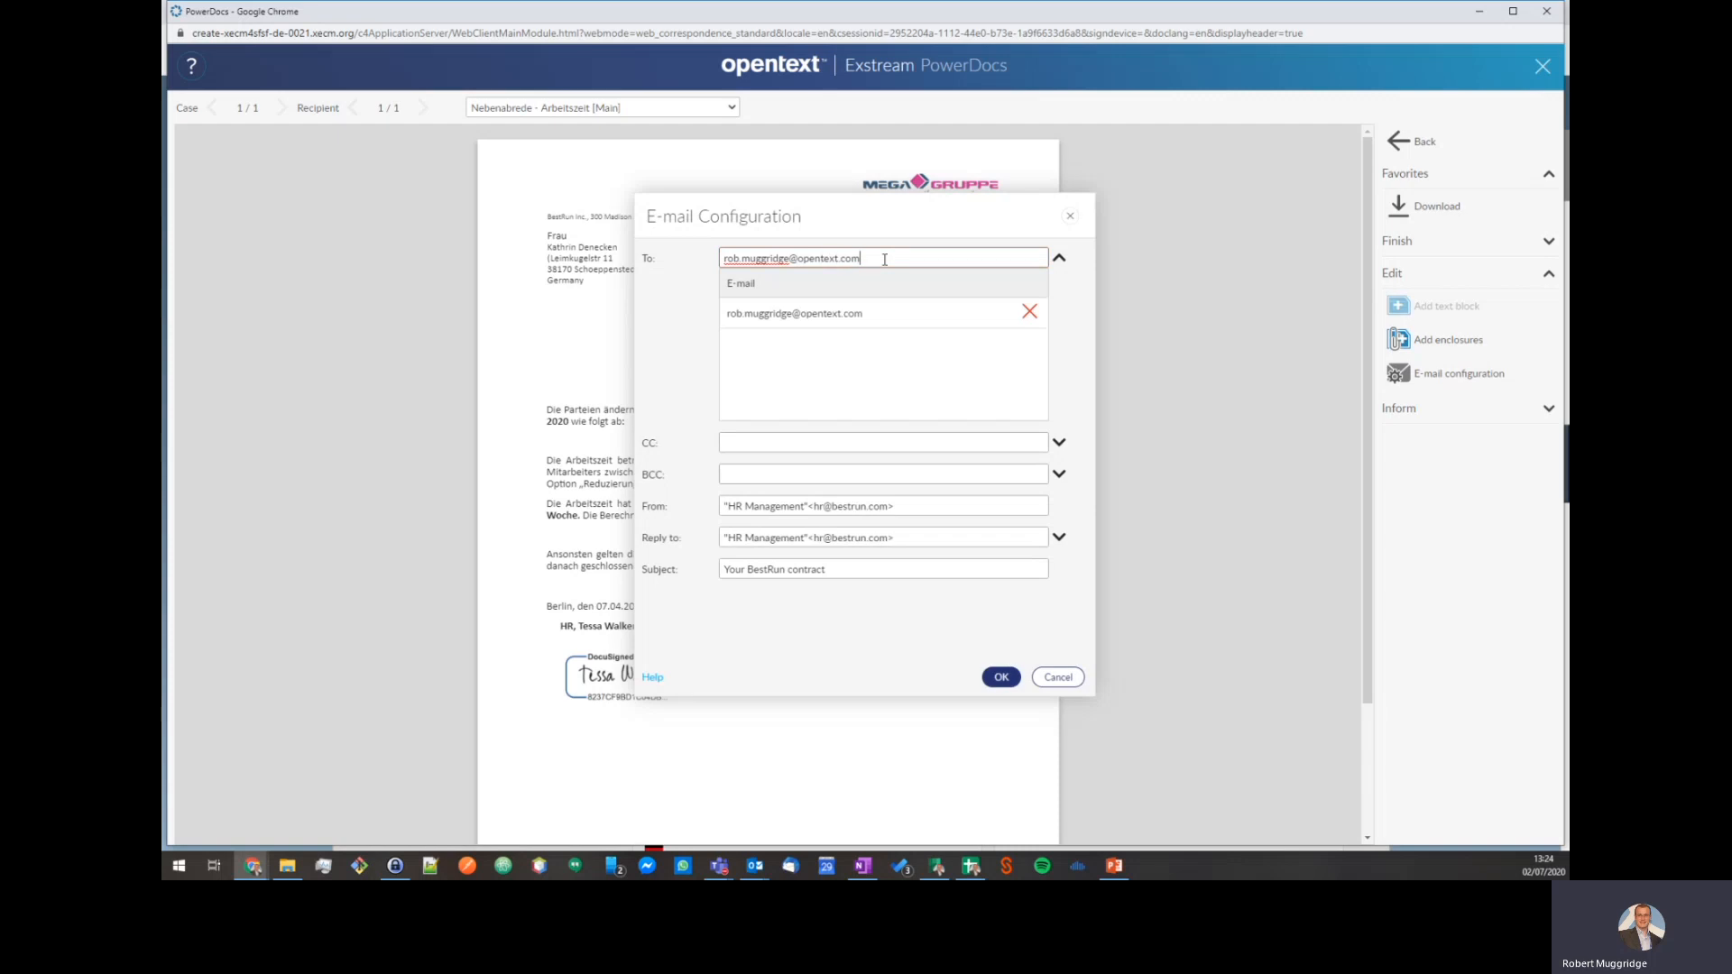
# Confirm the e-mail settings and finish the amendment by sending it through DocuSign.
pyautogui.click(1000, 677)
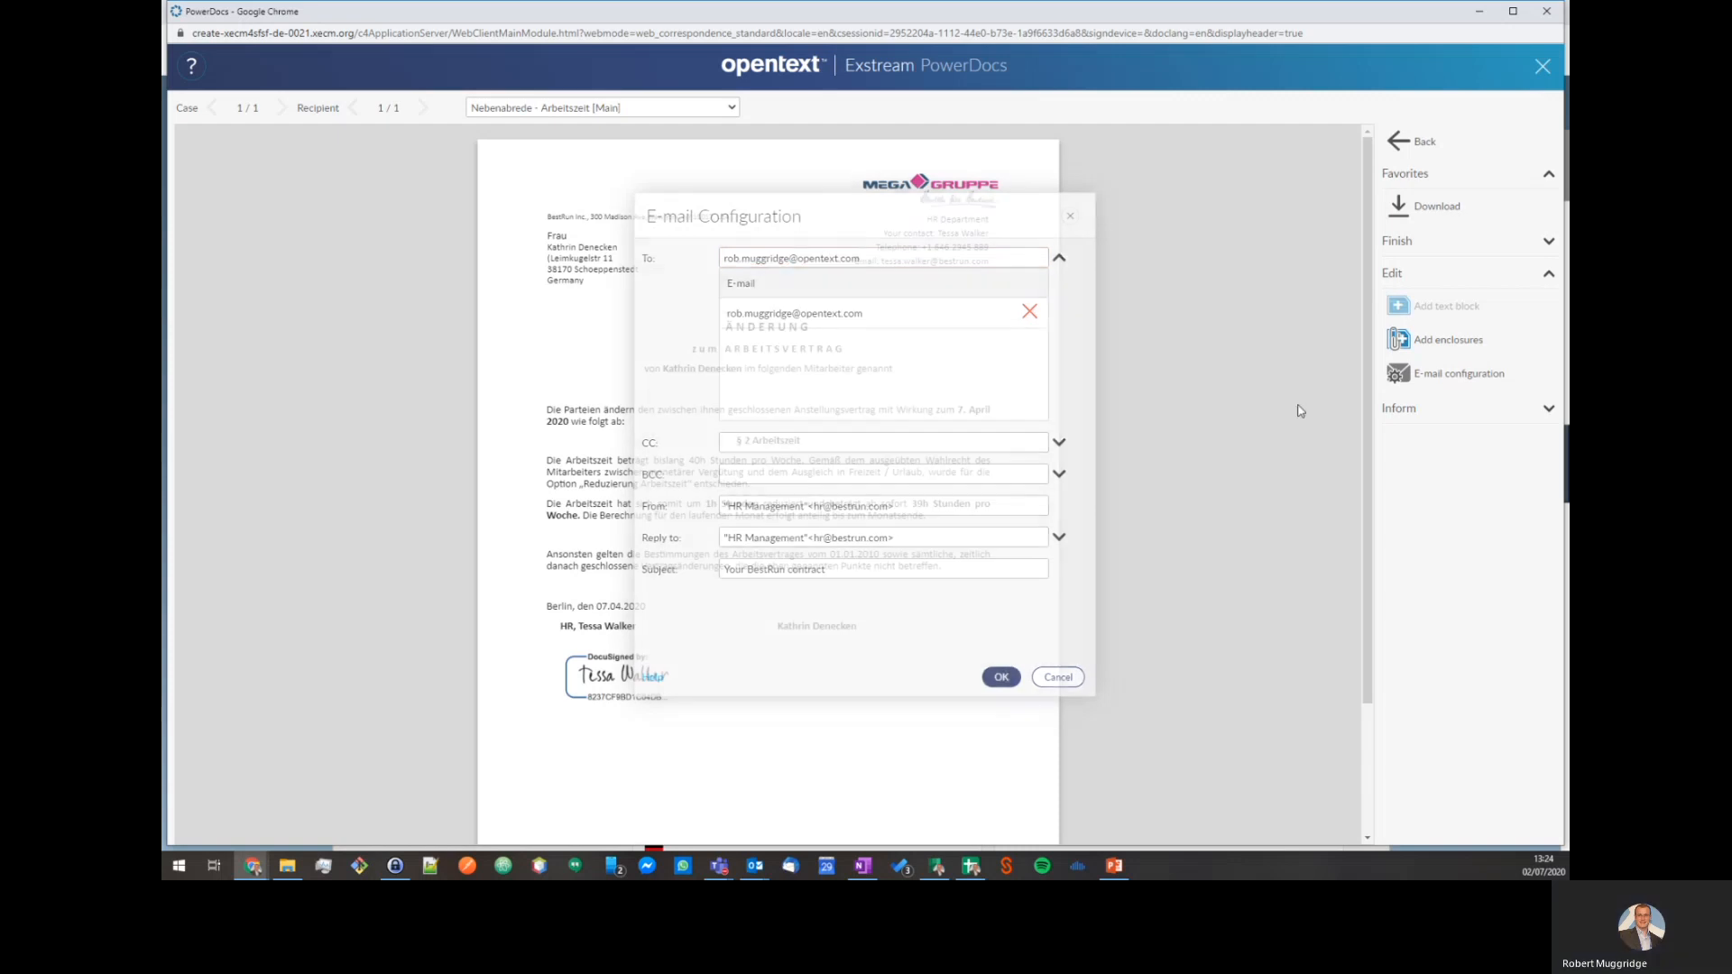
pyautogui.click(1443, 248)
pyautogui.click(1435, 341)
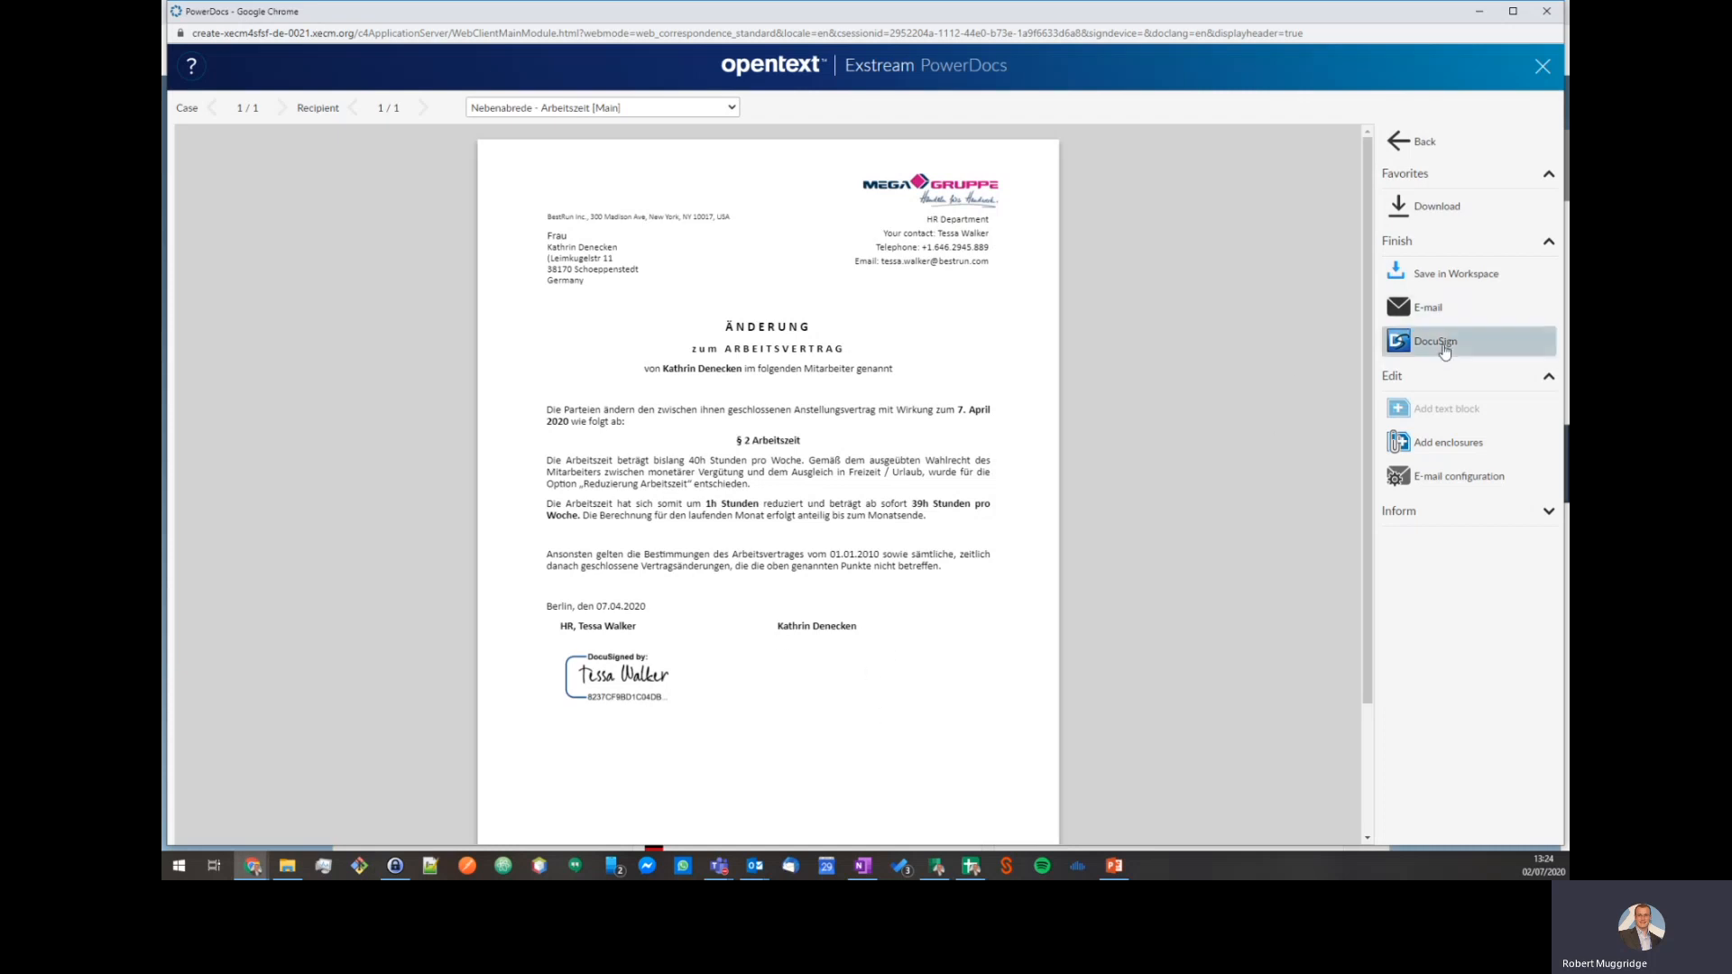
# Switch from PowerDocs to the Outlook DocuSign signing request e-mail.
pyautogui.hotkey('alt', 'Tab')
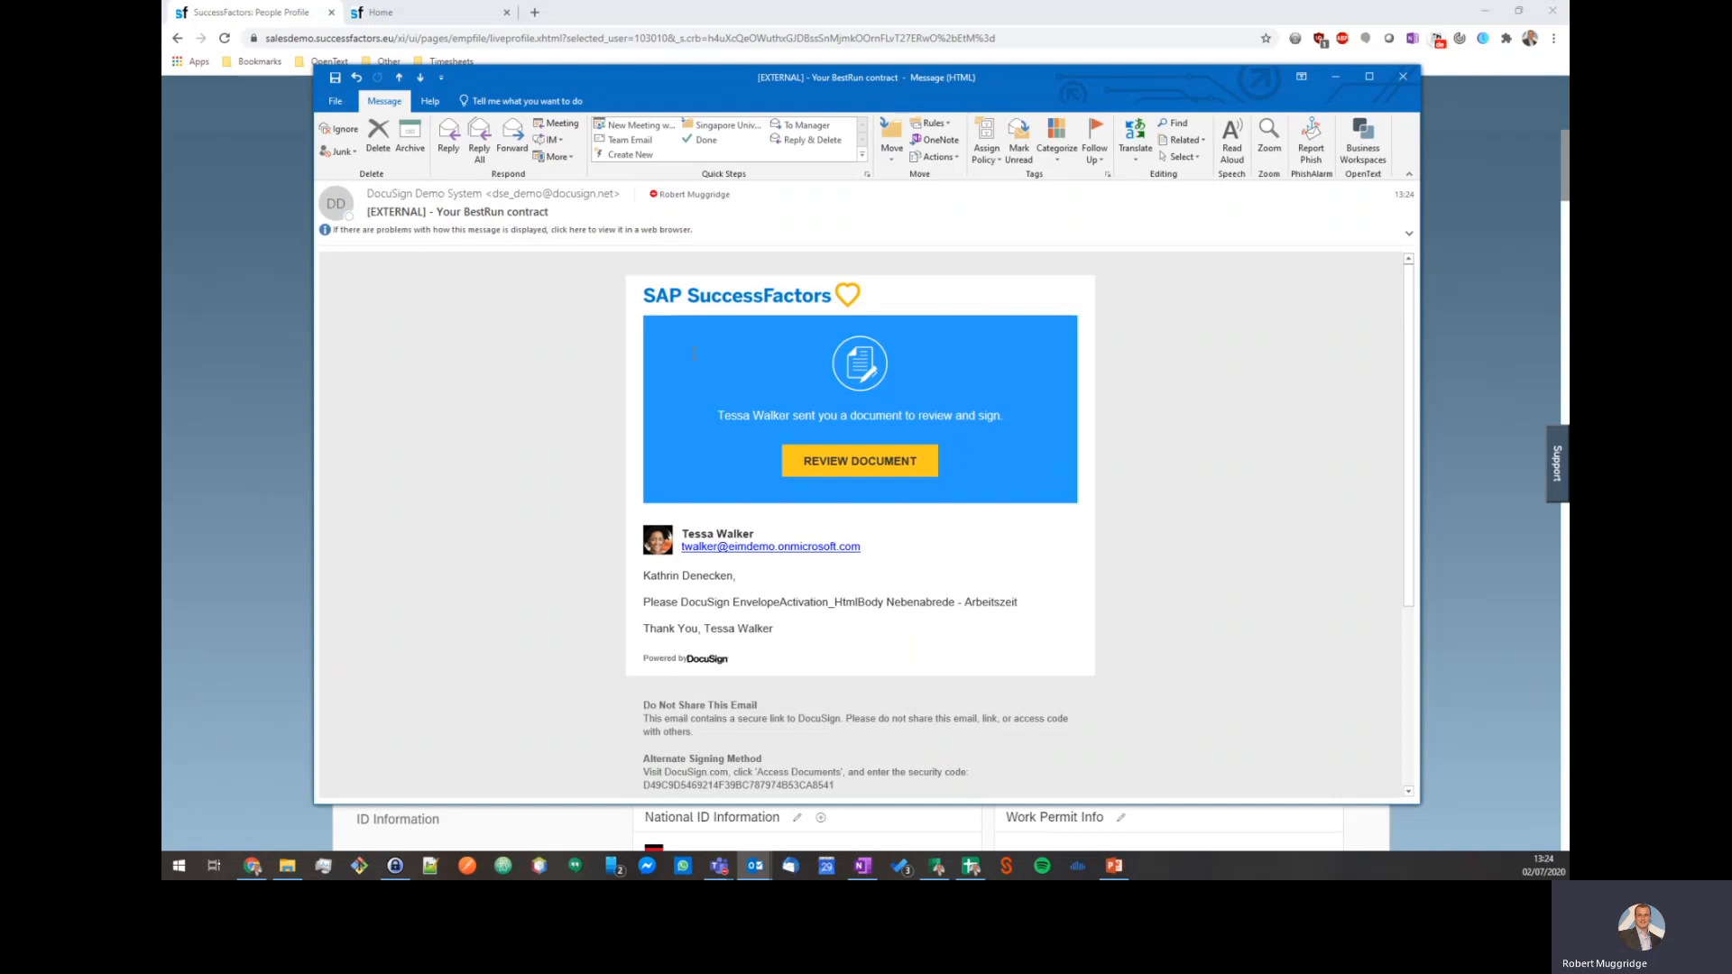
# Open the amendment on DocuSign's signing page via REVIEW DOCUMENT.
pyautogui.click(841, 463)
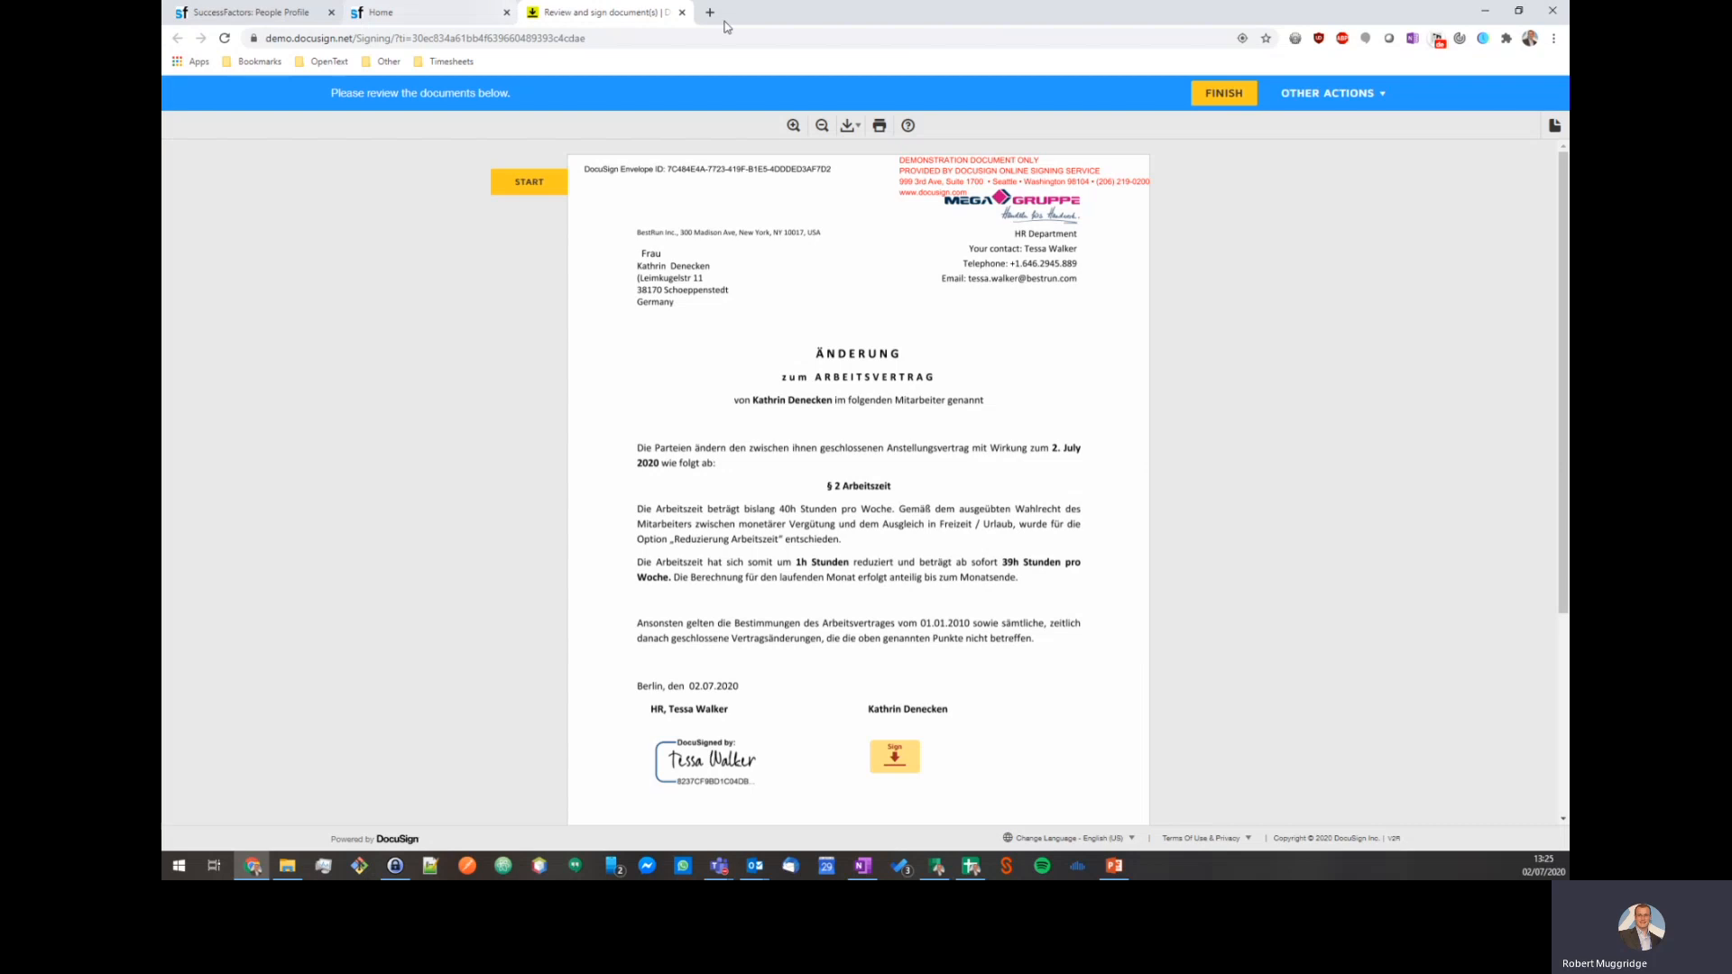
pyautogui.click(456, 22)
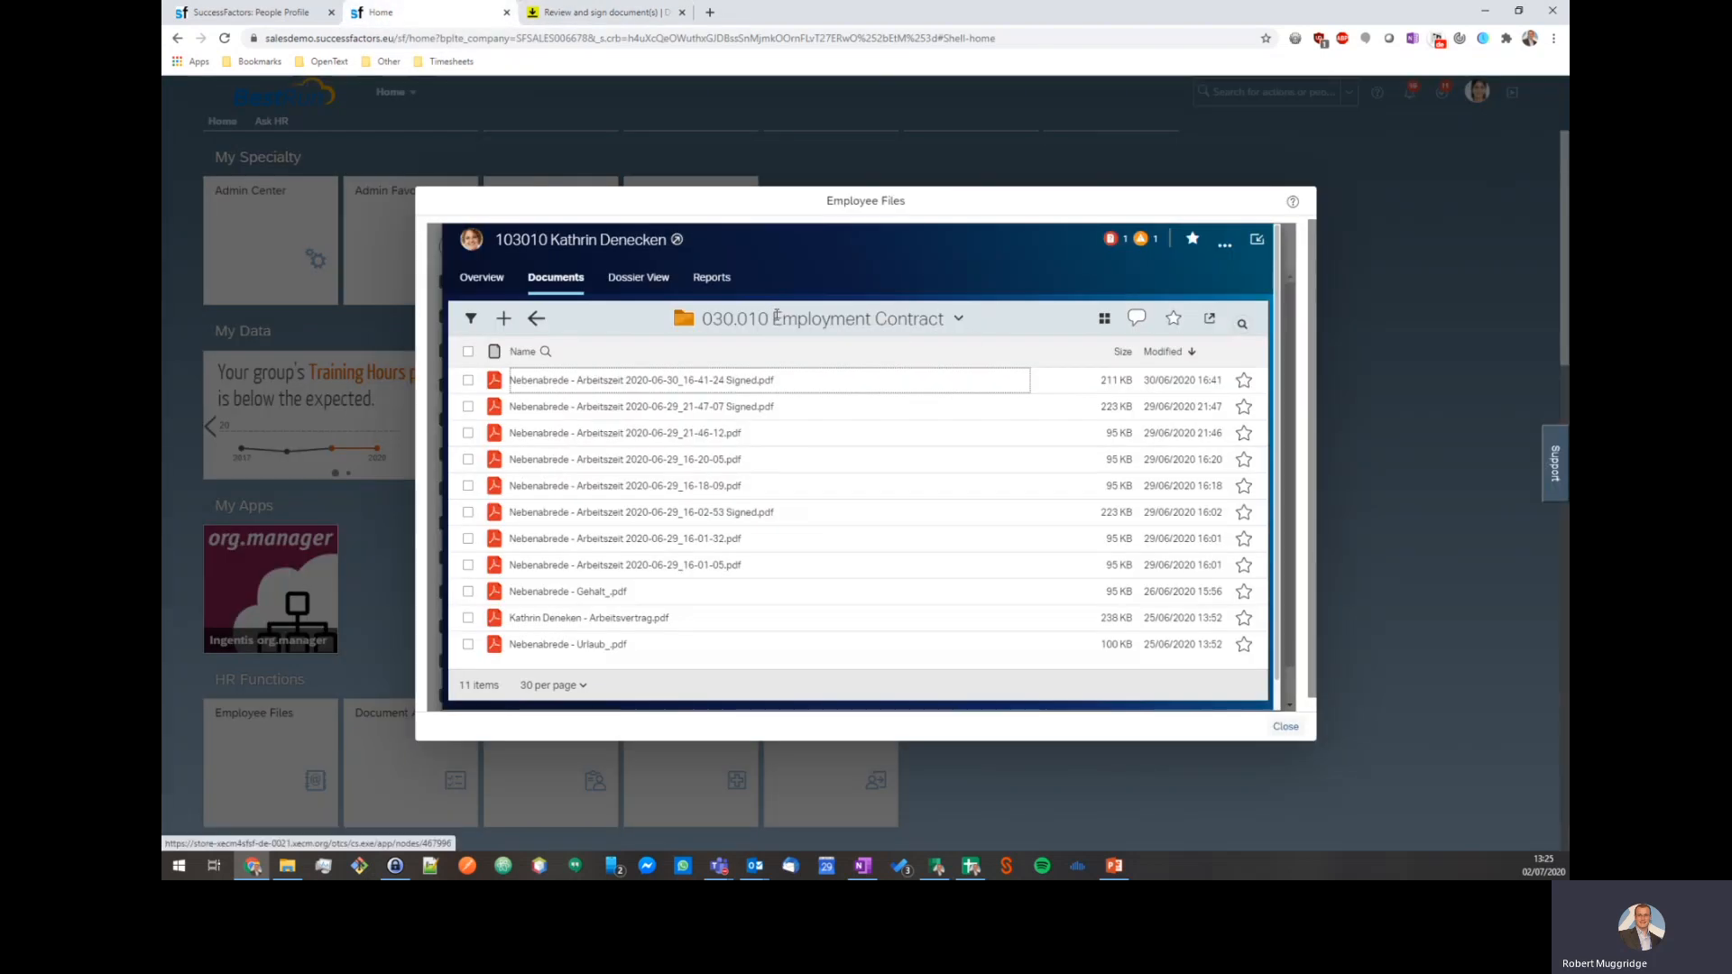
pyautogui.click(537, 319)
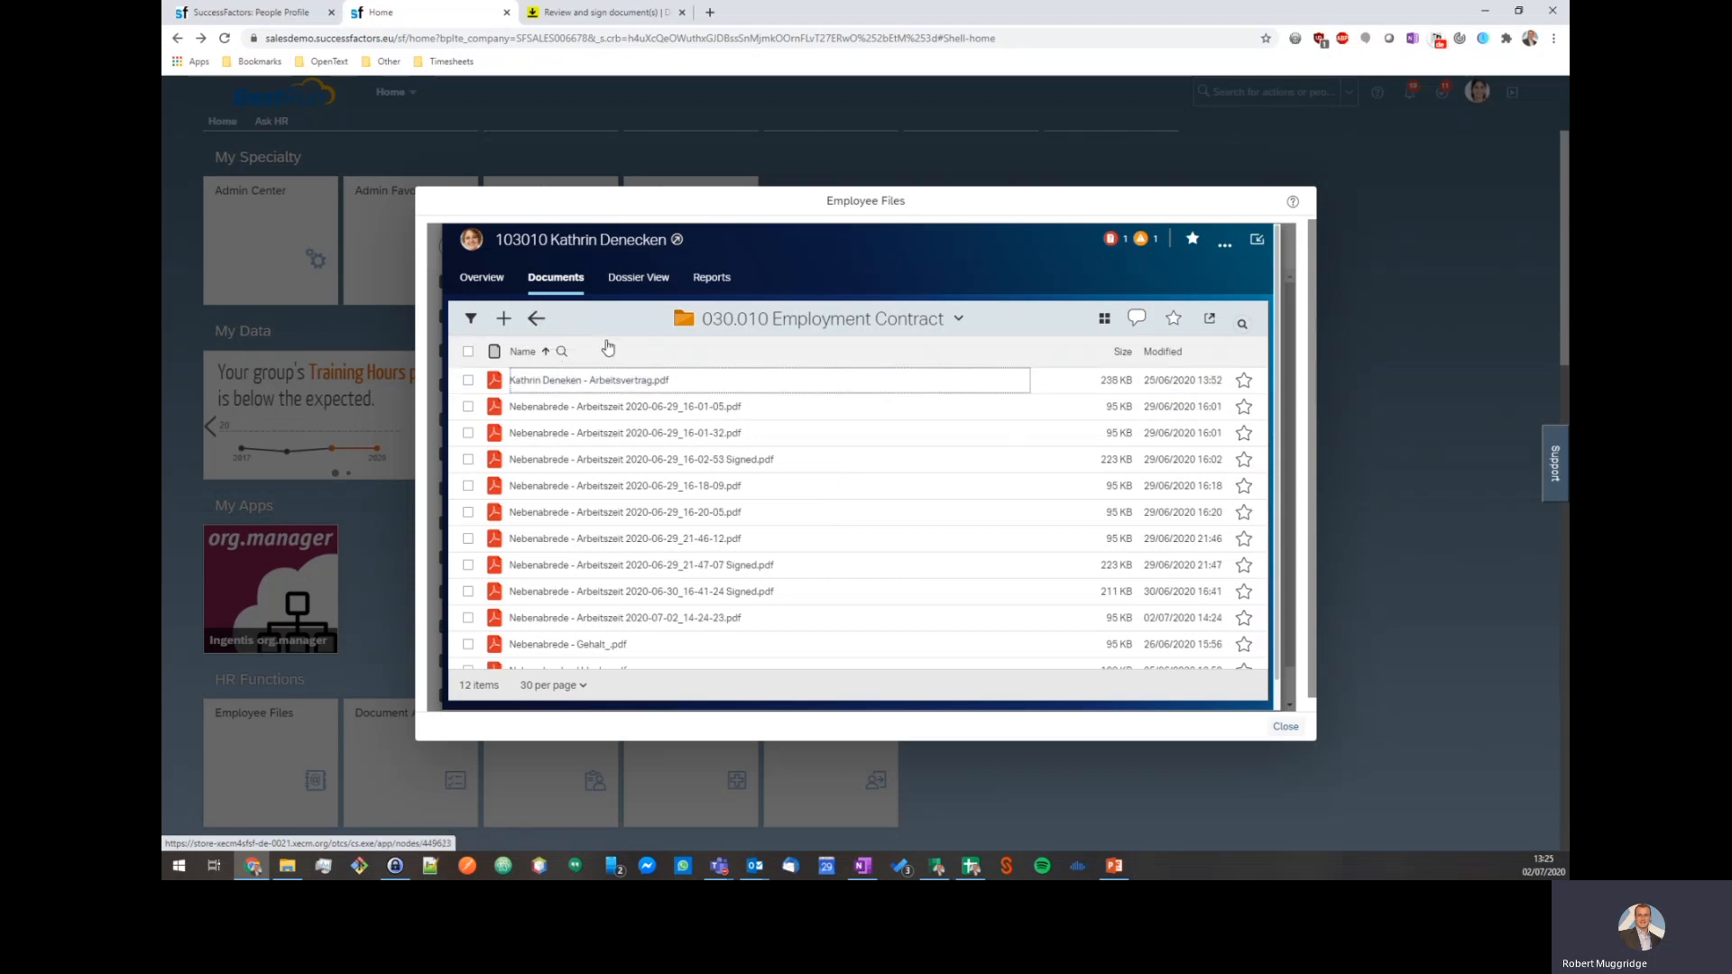
pyautogui.click(537, 319)
pyautogui.click(611, 382)
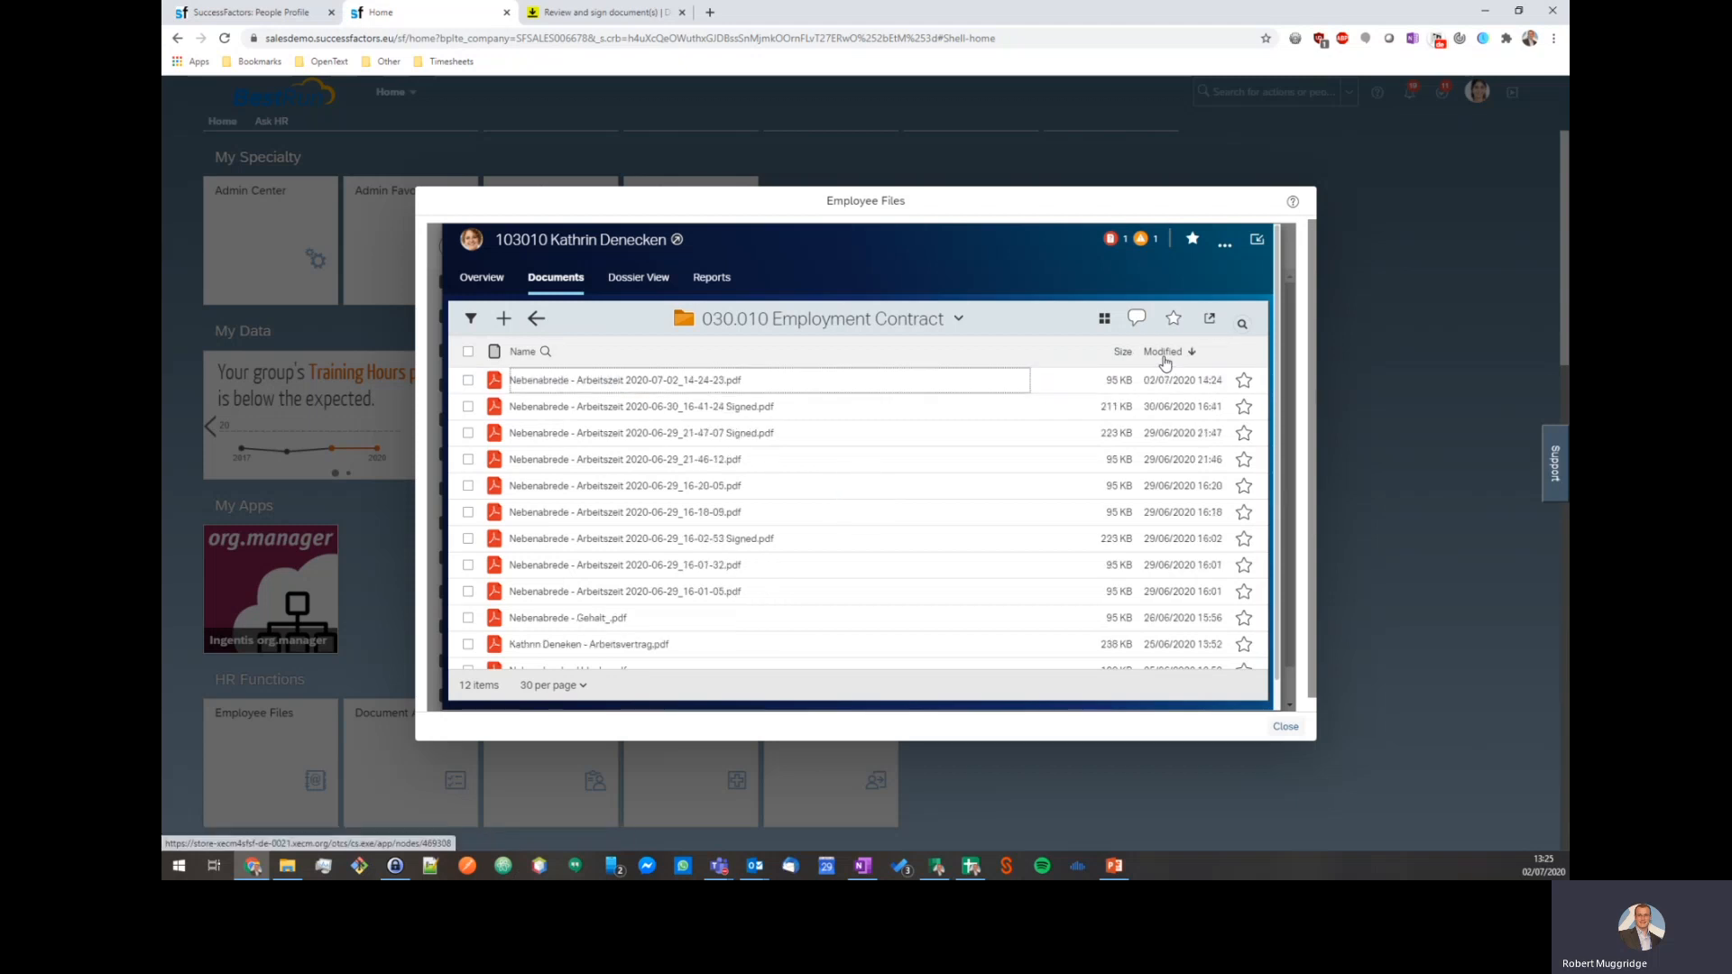
pyautogui.moveTo(779, 389)
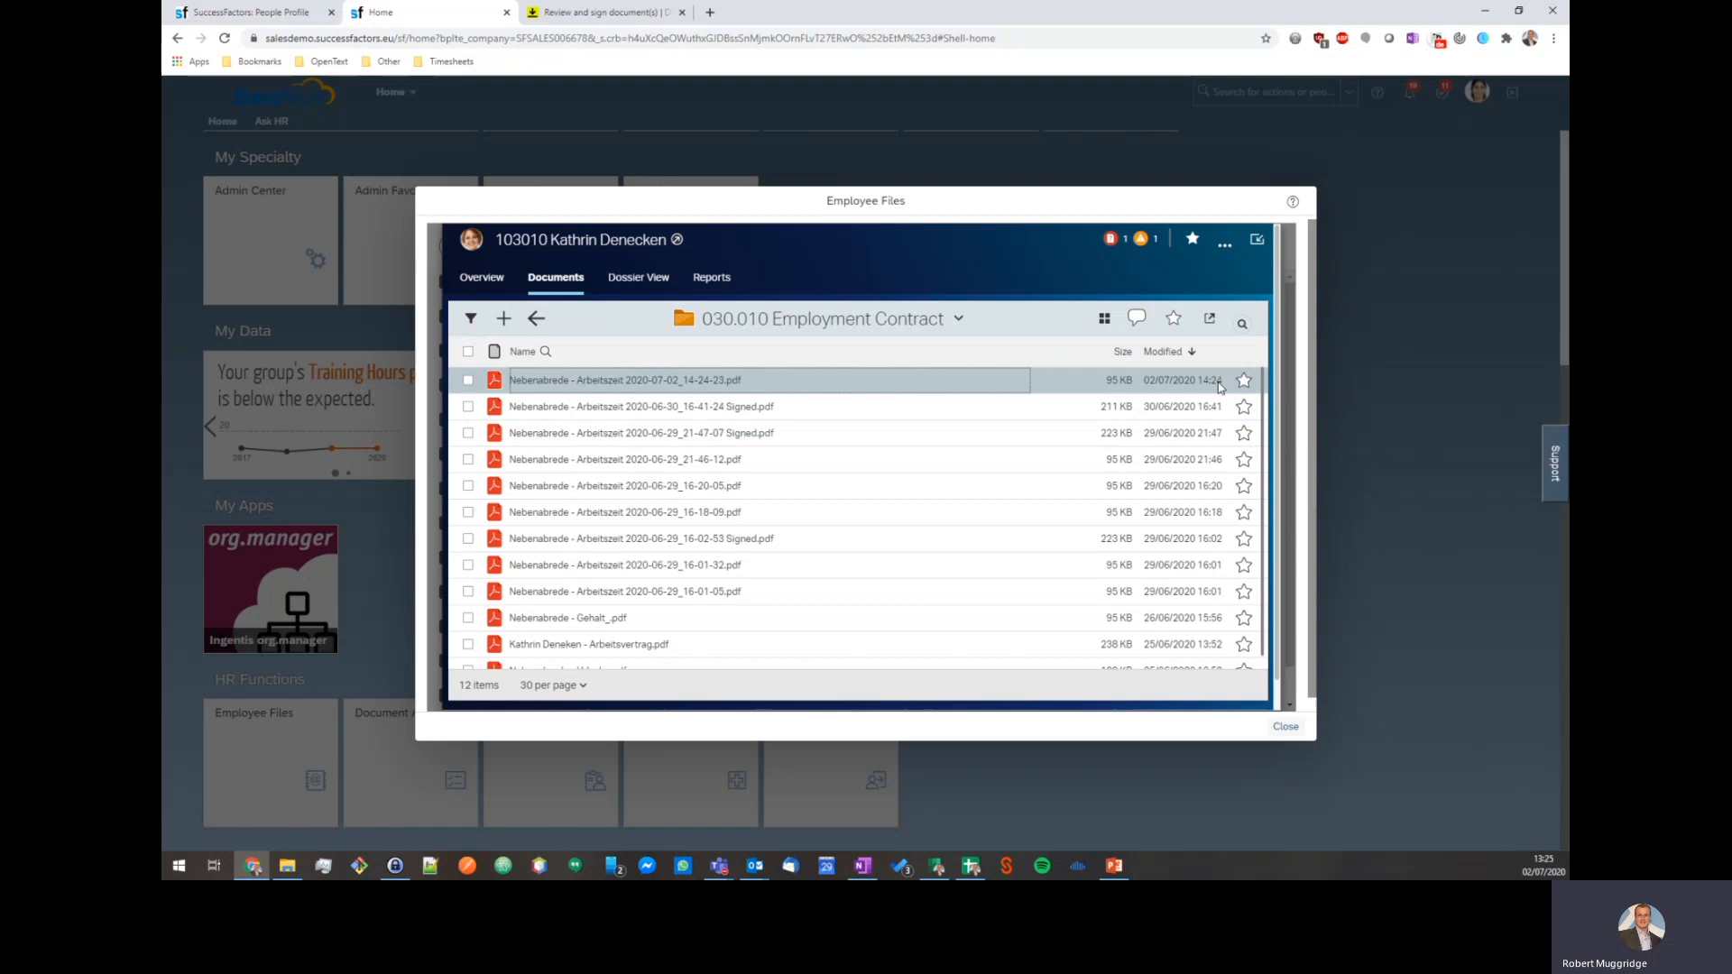
pyautogui.click(730, 383)
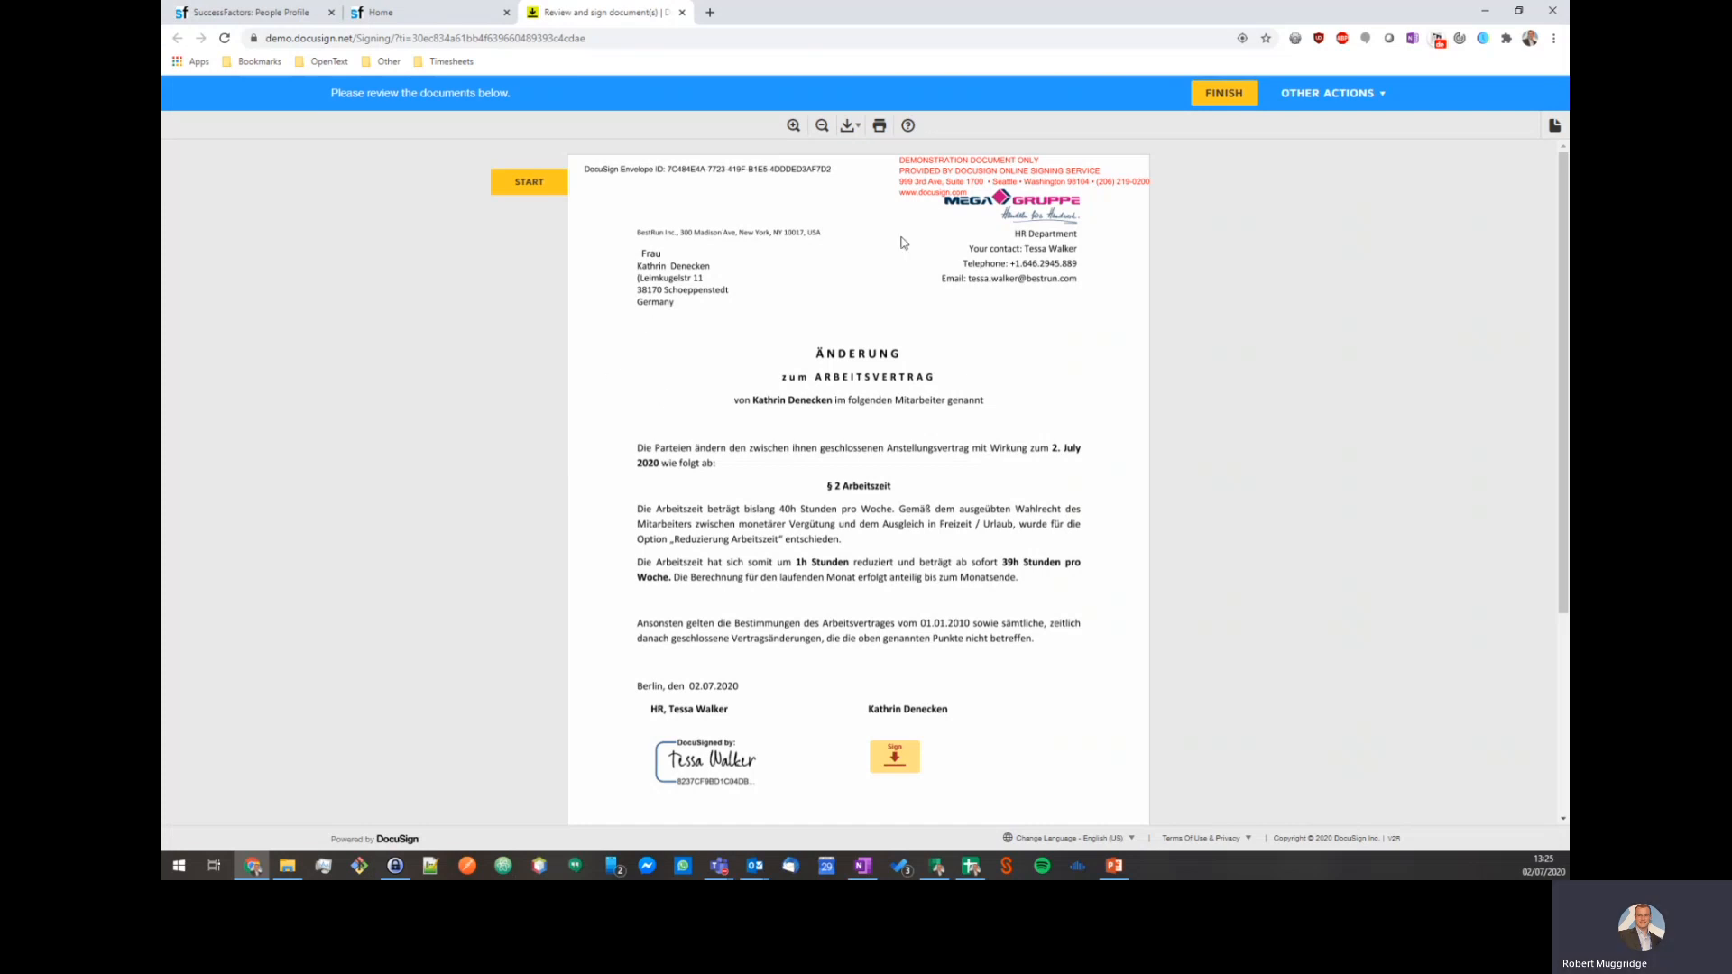
# Sign the amendment as the employee, finish, and decline logging in to DocuSign.
pyautogui.click(890, 766)
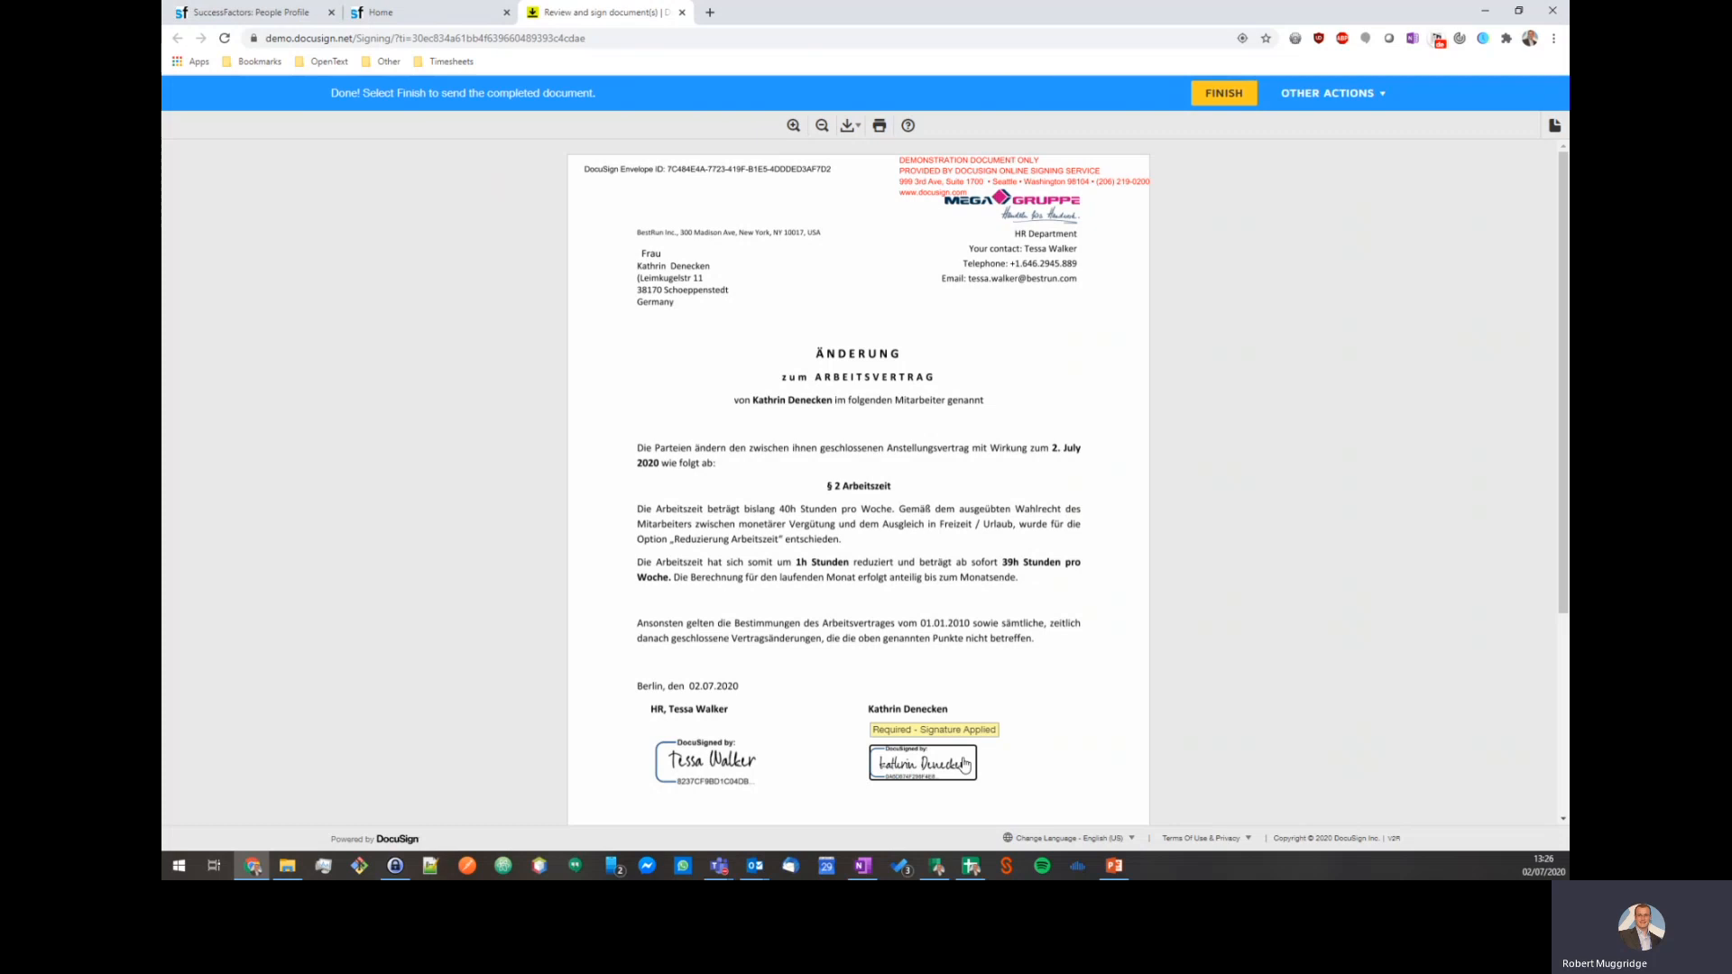
pyautogui.click(1217, 103)
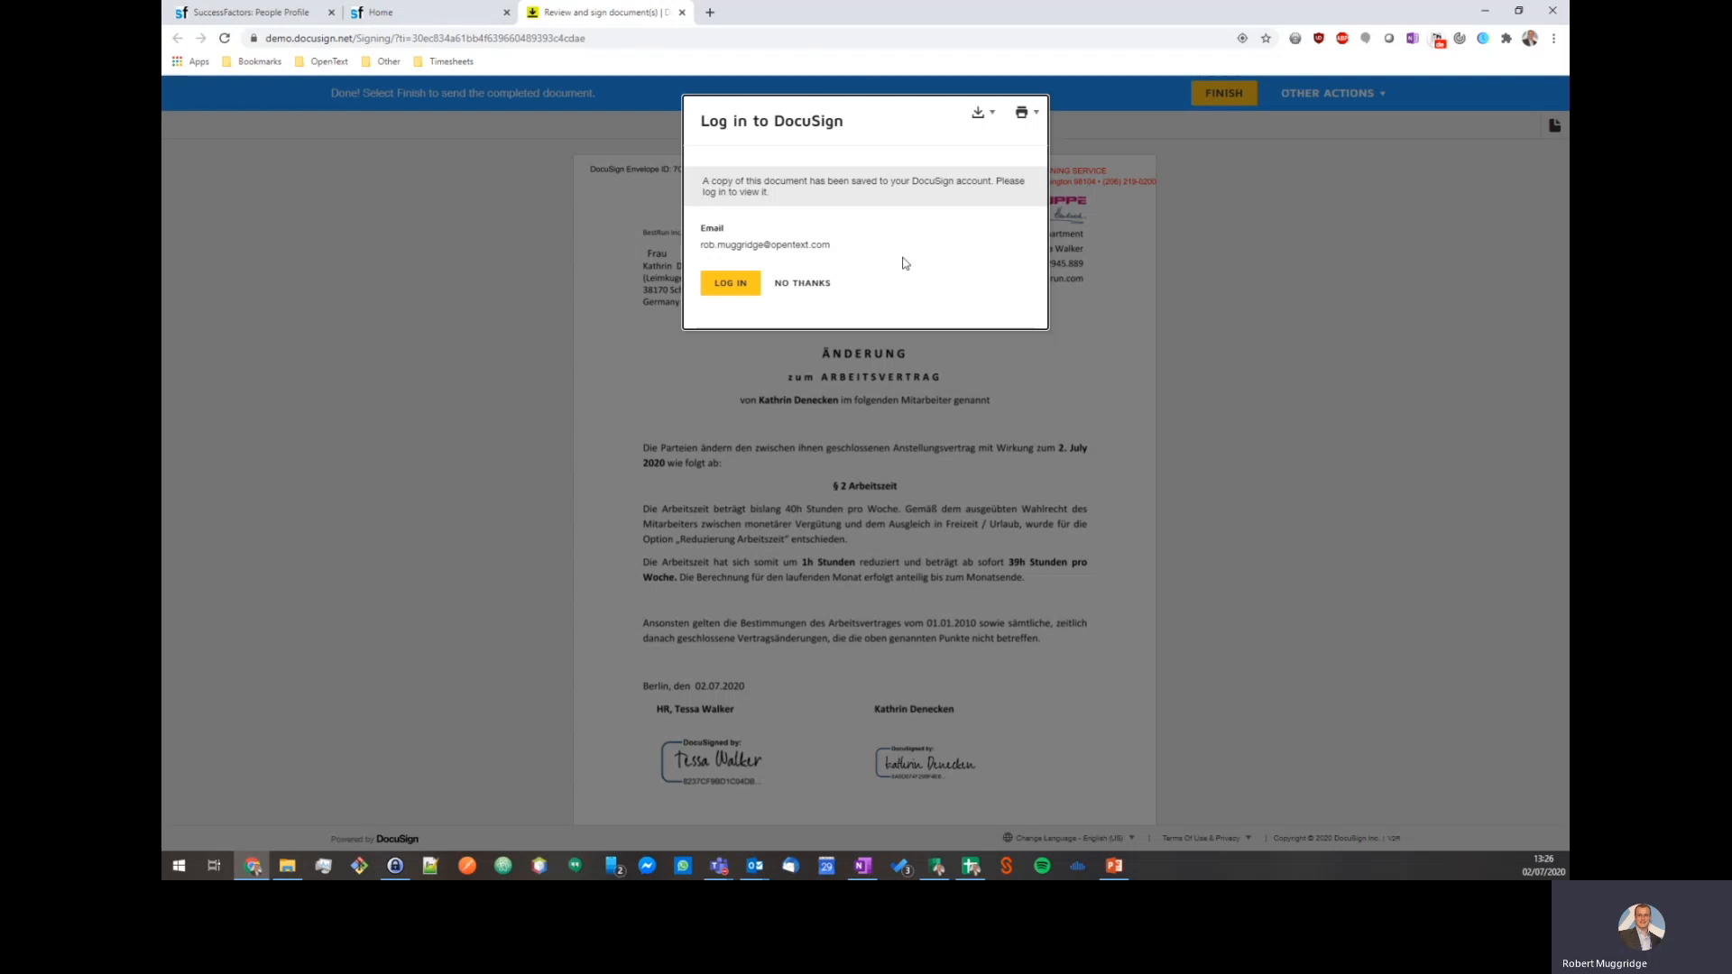
pyautogui.click(794, 283)
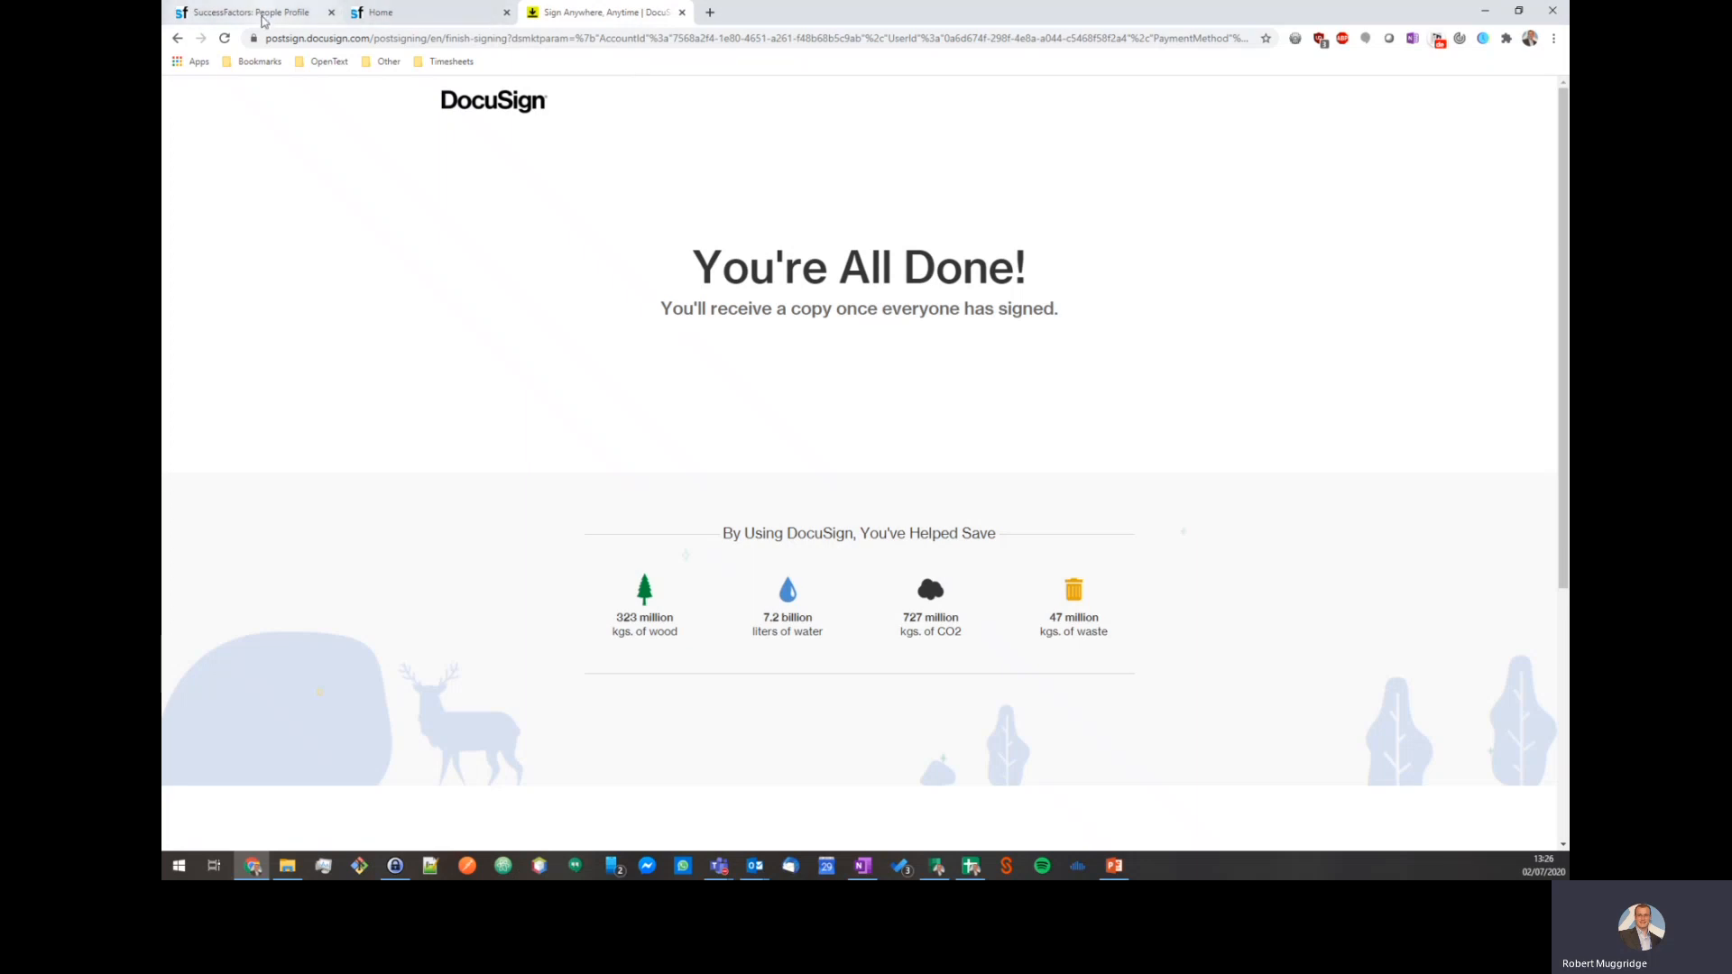
# Reopen the 030.010 Employment Contract folder in Extended ECM and sort by Modified, newest first.
pyautogui.click(388, 14)
pyautogui.tripleClick(748, 319)
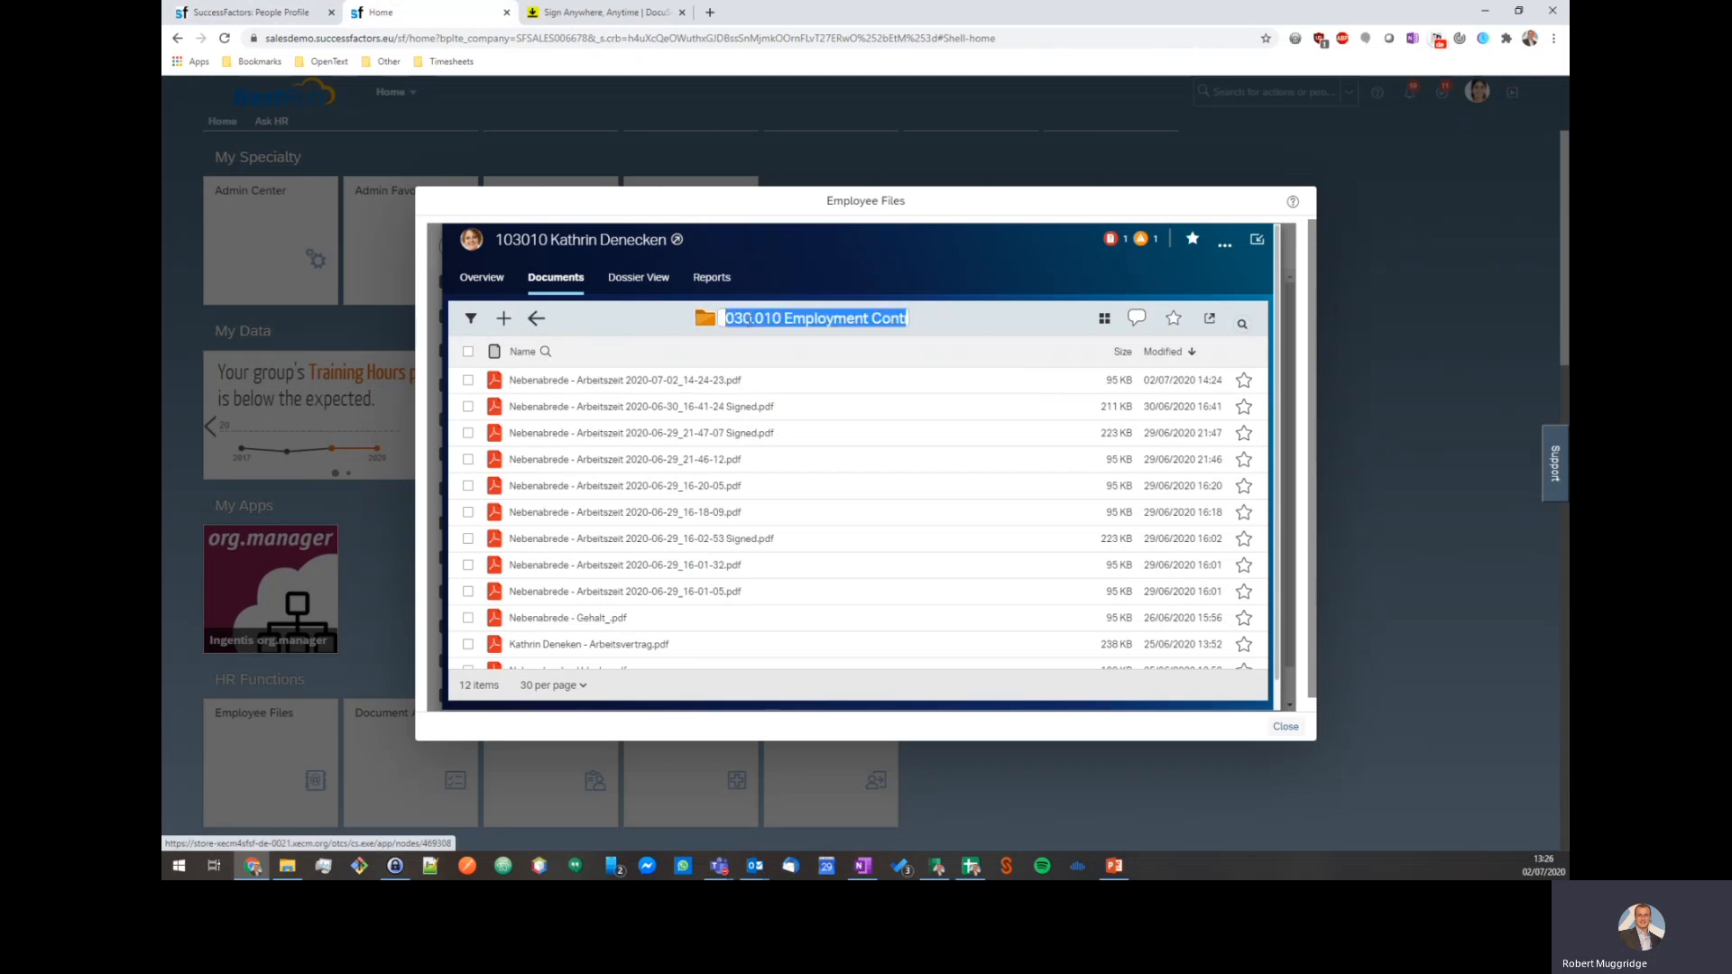
pyautogui.click(535, 318)
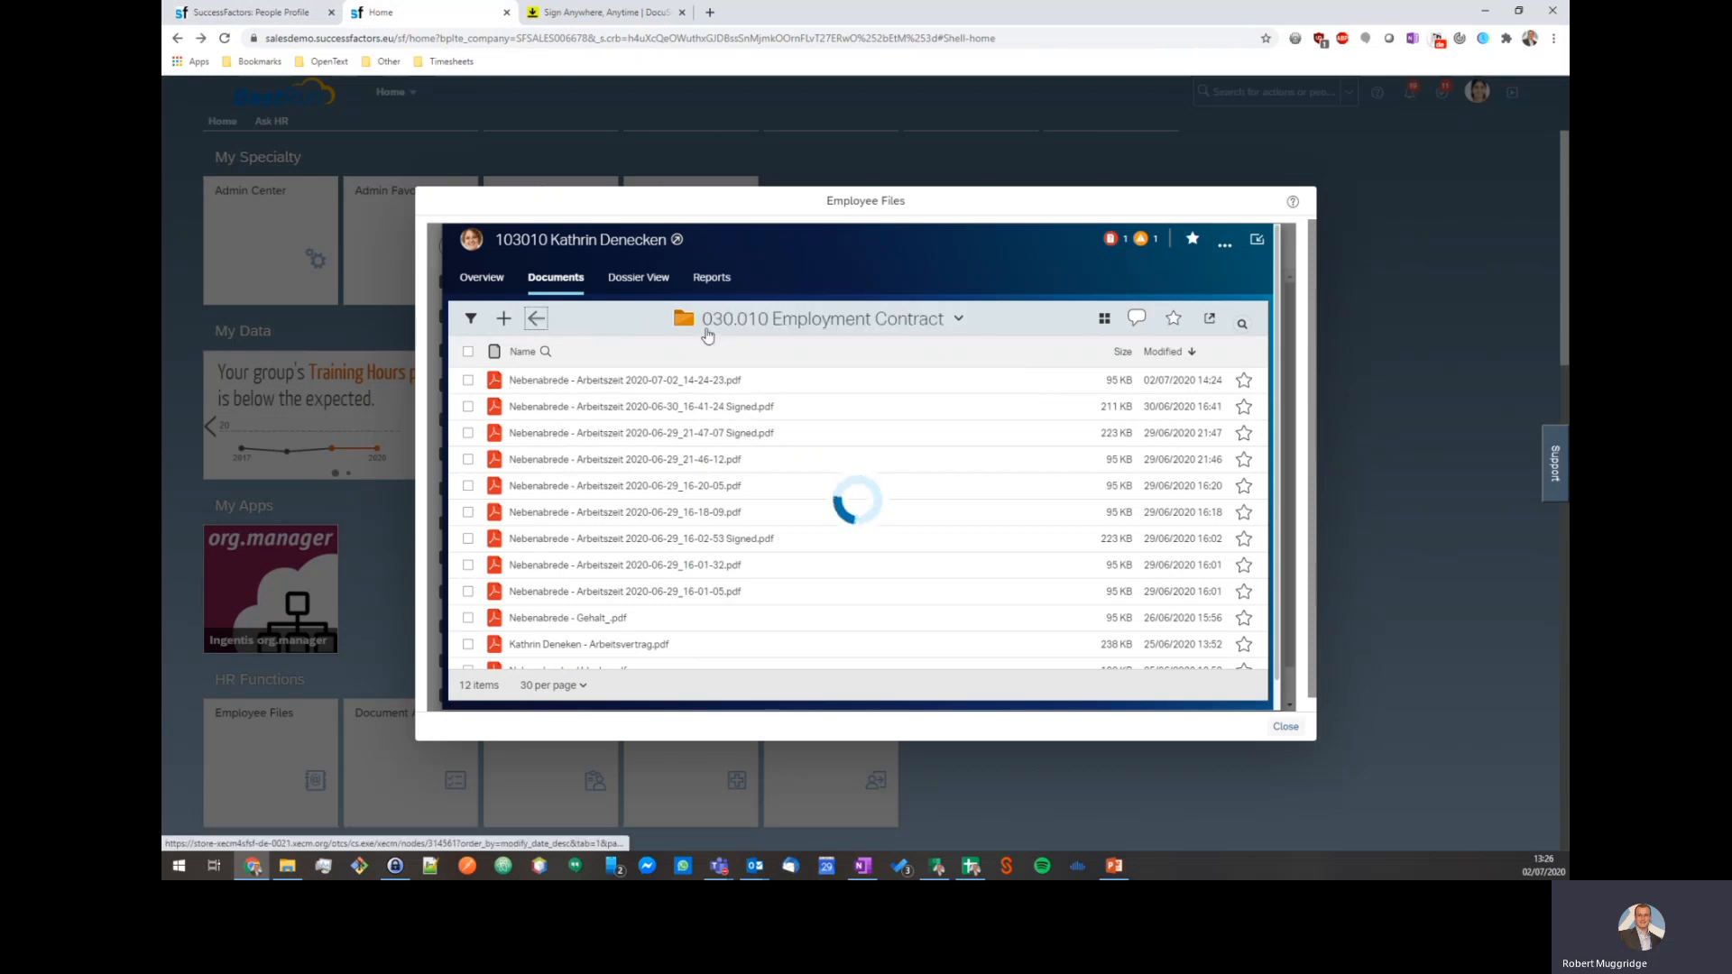
pyautogui.click(537, 325)
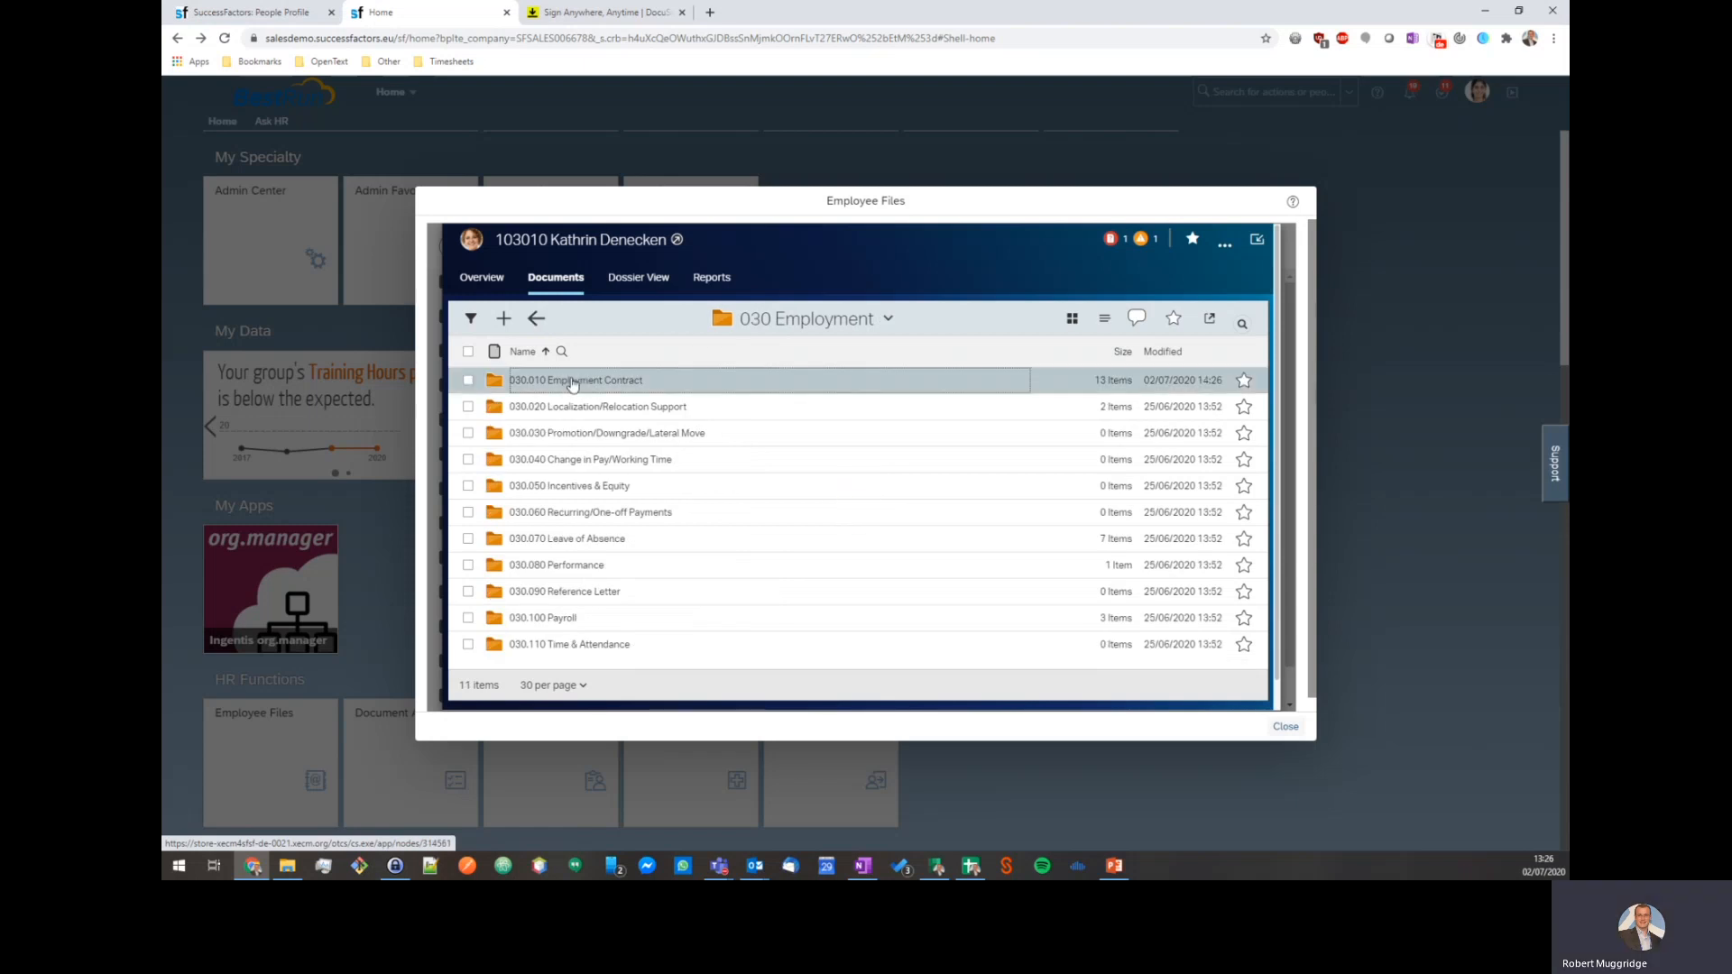
pyautogui.click(651, 389)
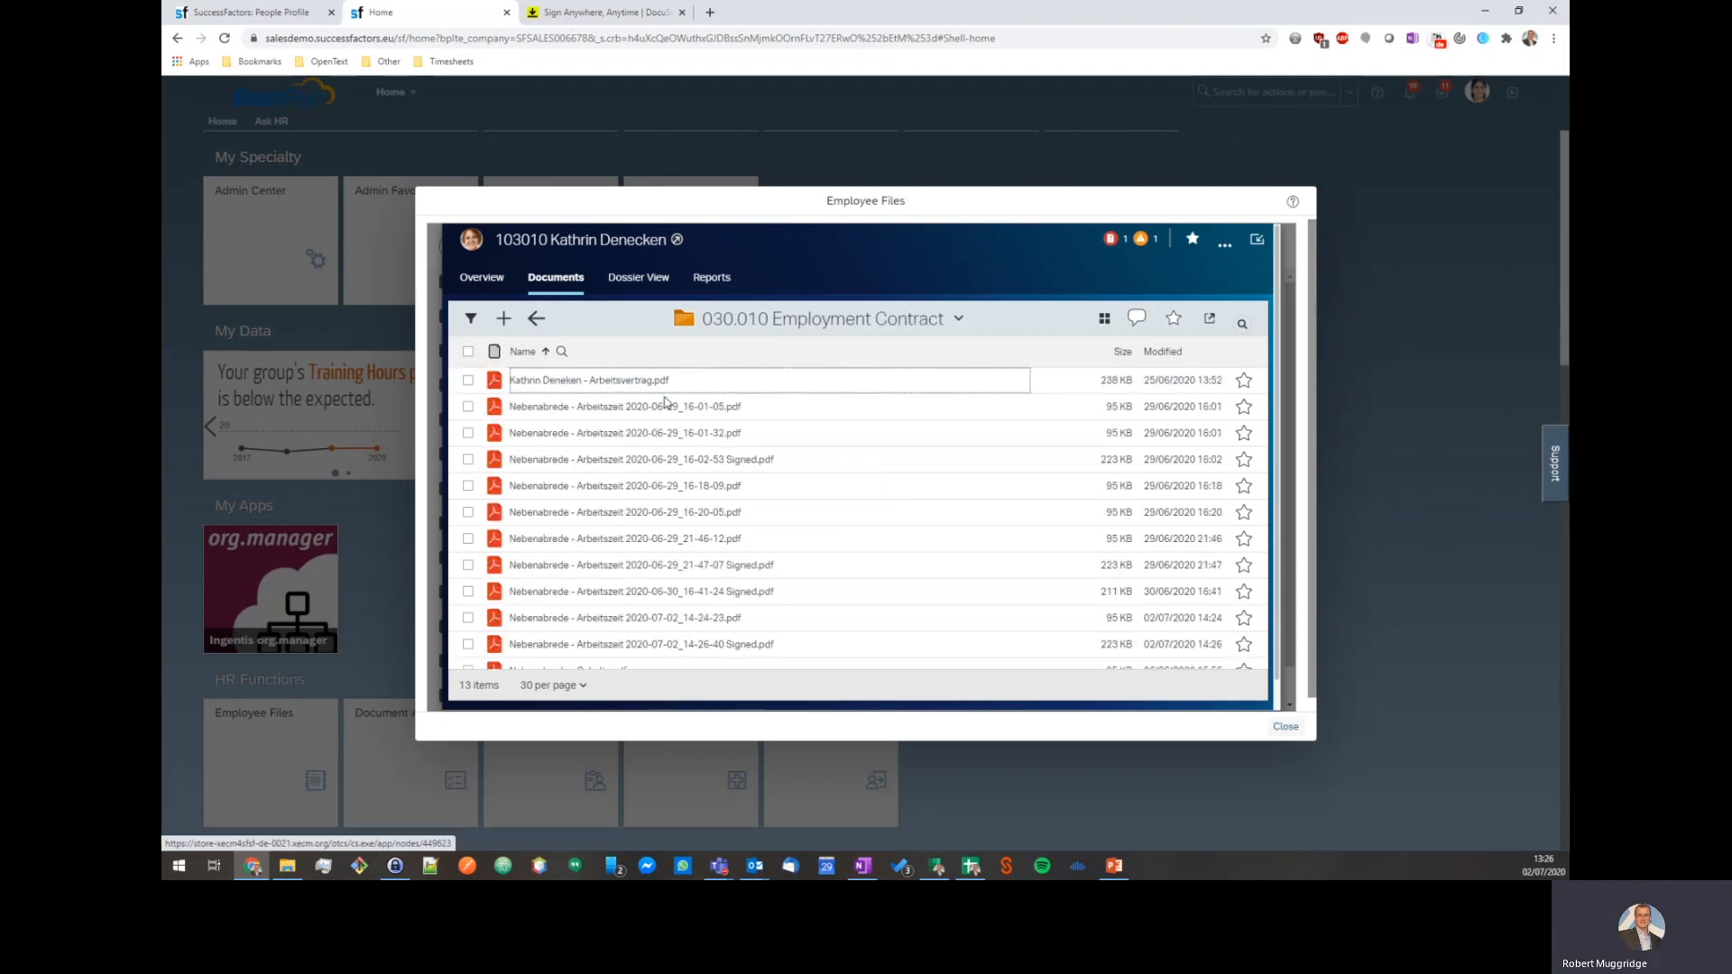
pyautogui.click(1162, 351)
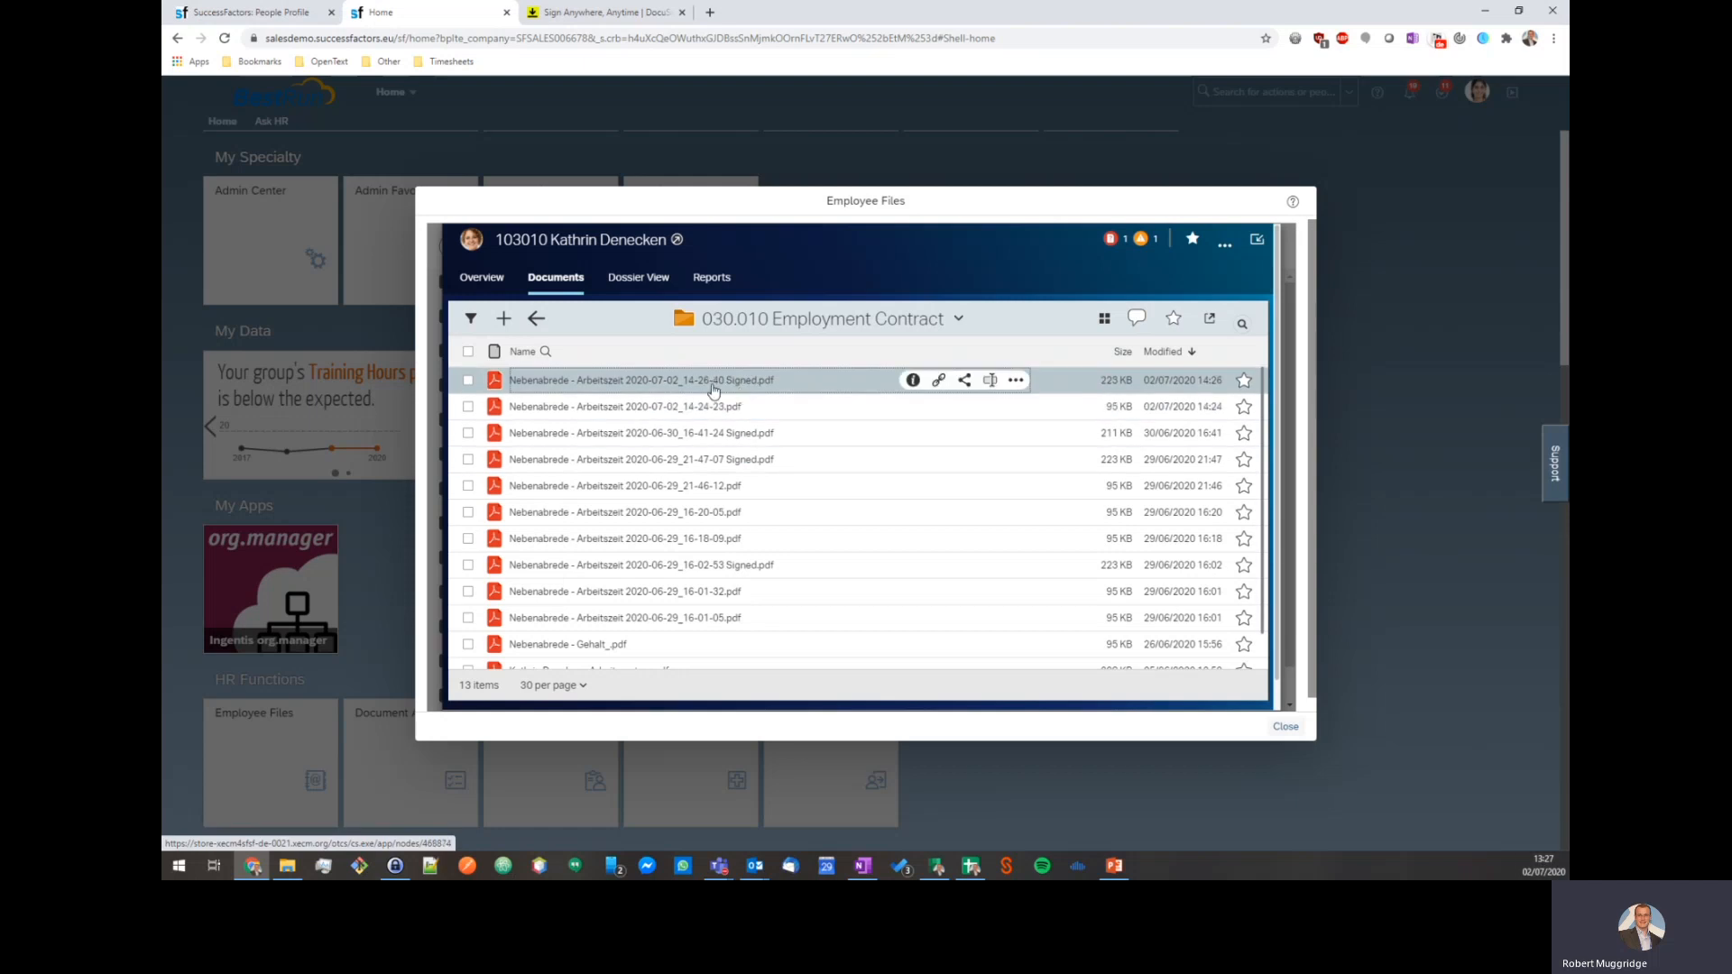
# Open Nebenabrede - Arbeitszeit 2020-07-02_14-26-40 Signed.pdf and scroll through to check both signatures.
pyautogui.click(682, 388)
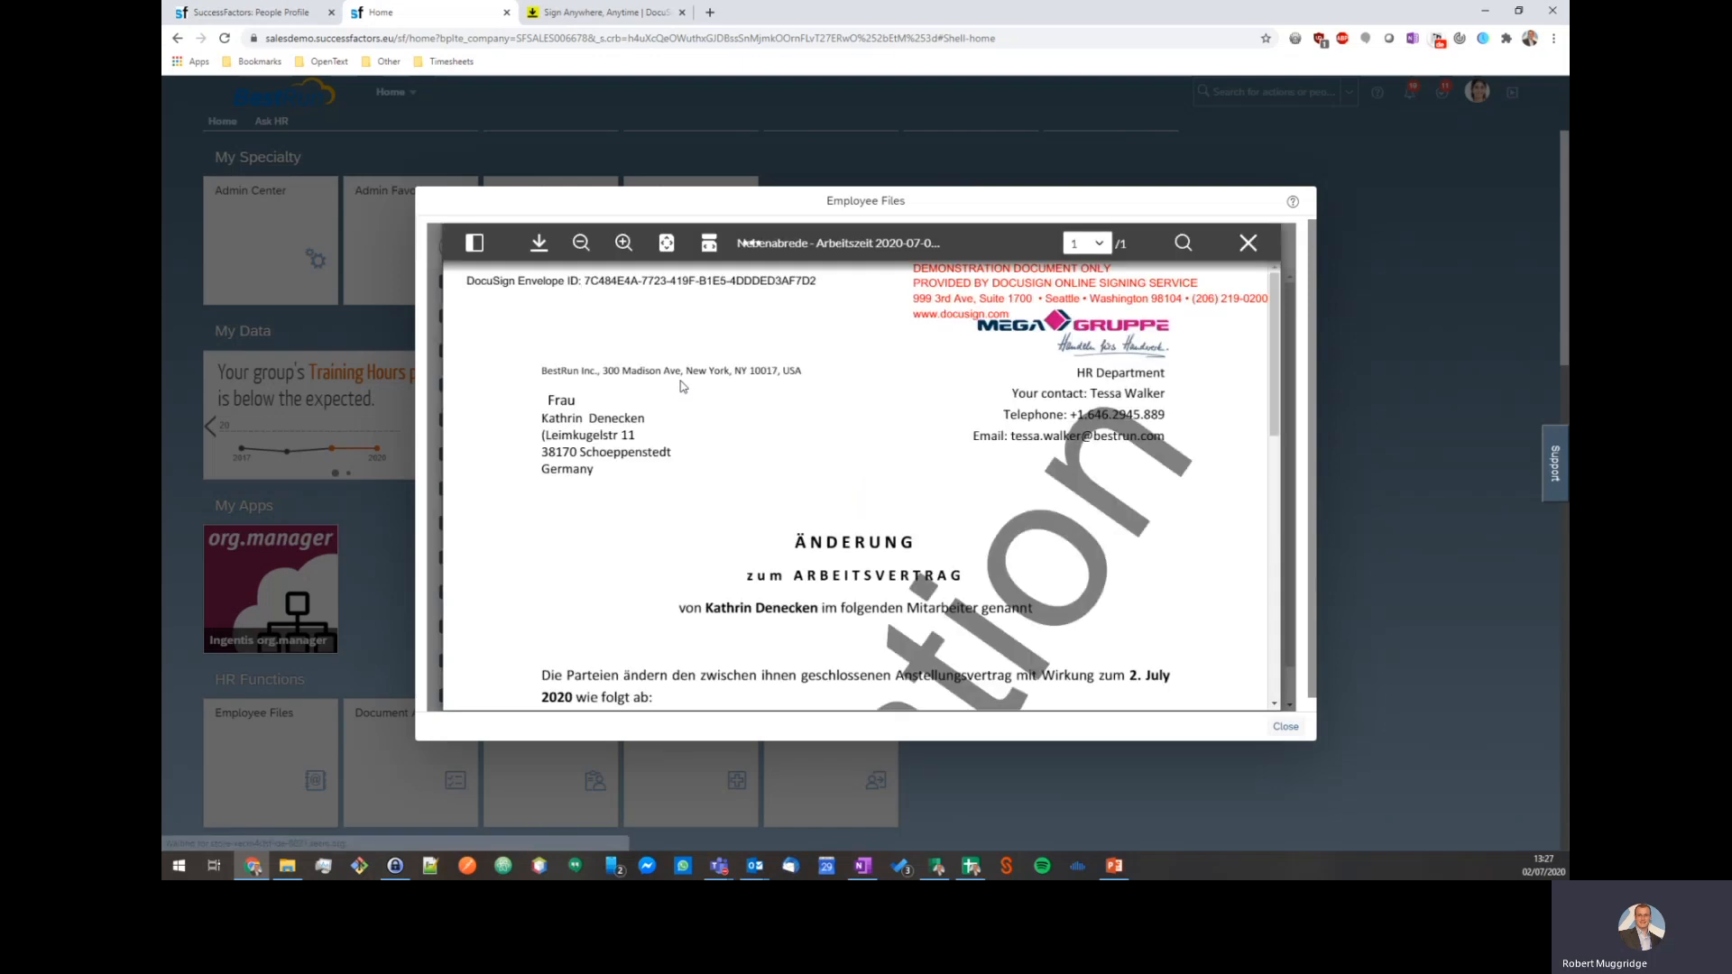
pyautogui.scroll(-5, 782, 410)
pyautogui.scroll(-3, 785, 410)
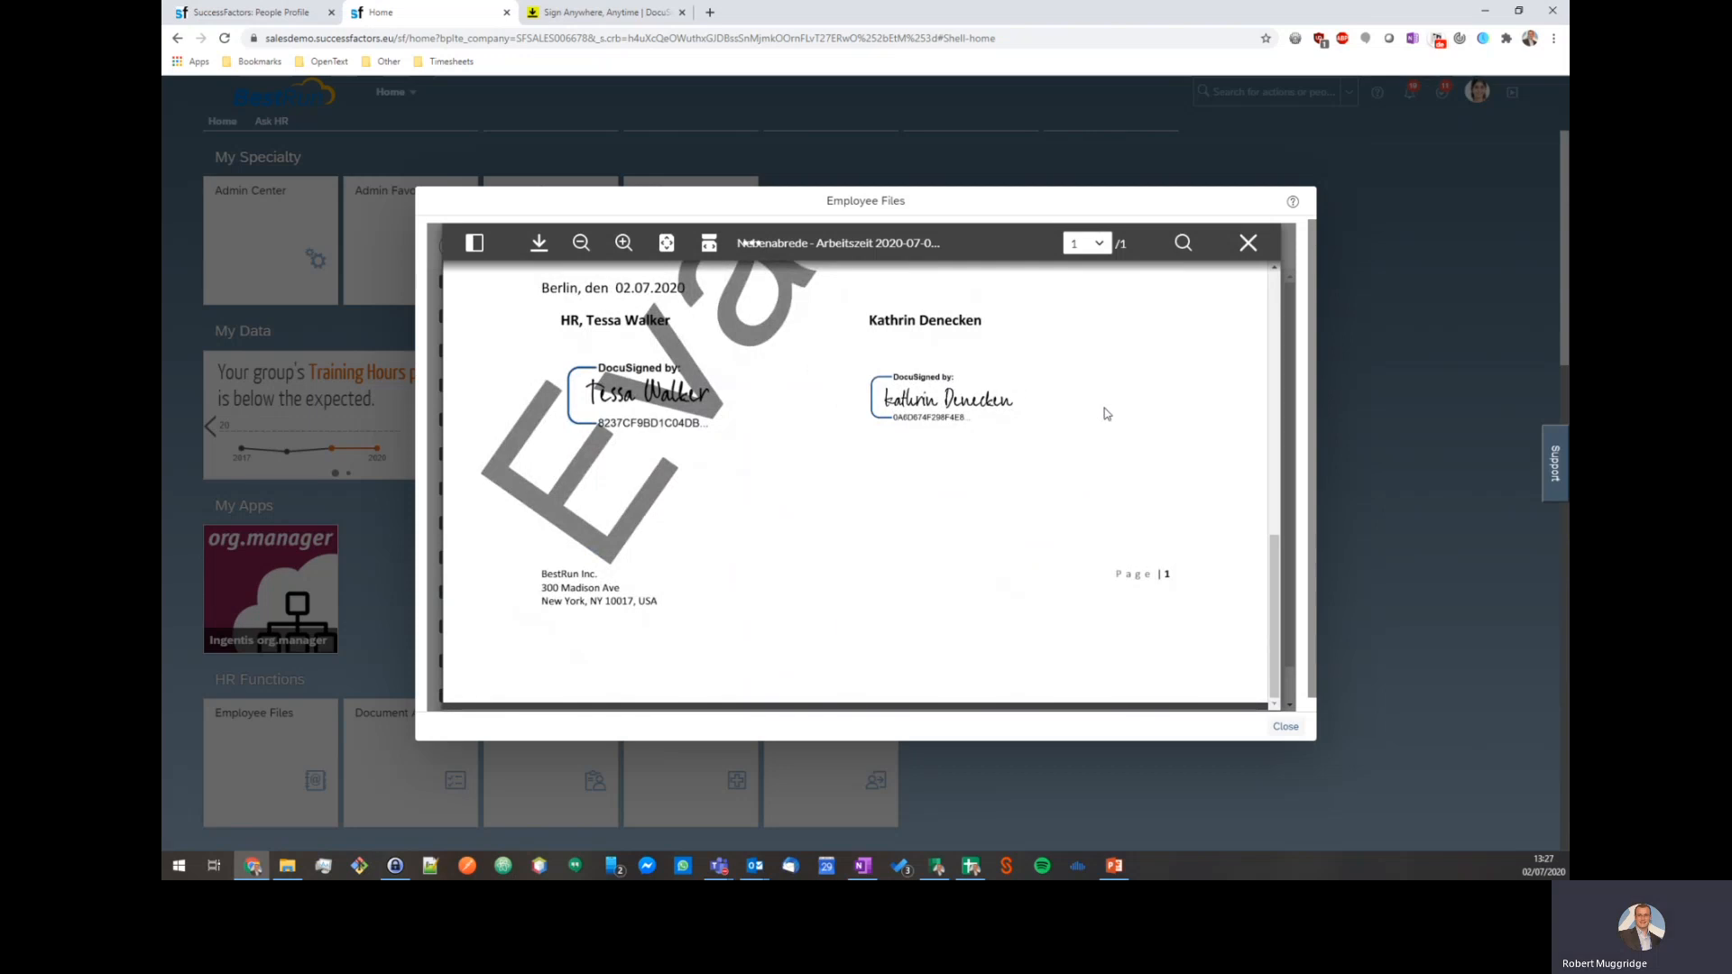
pyautogui.scroll(10, 1064, 452)
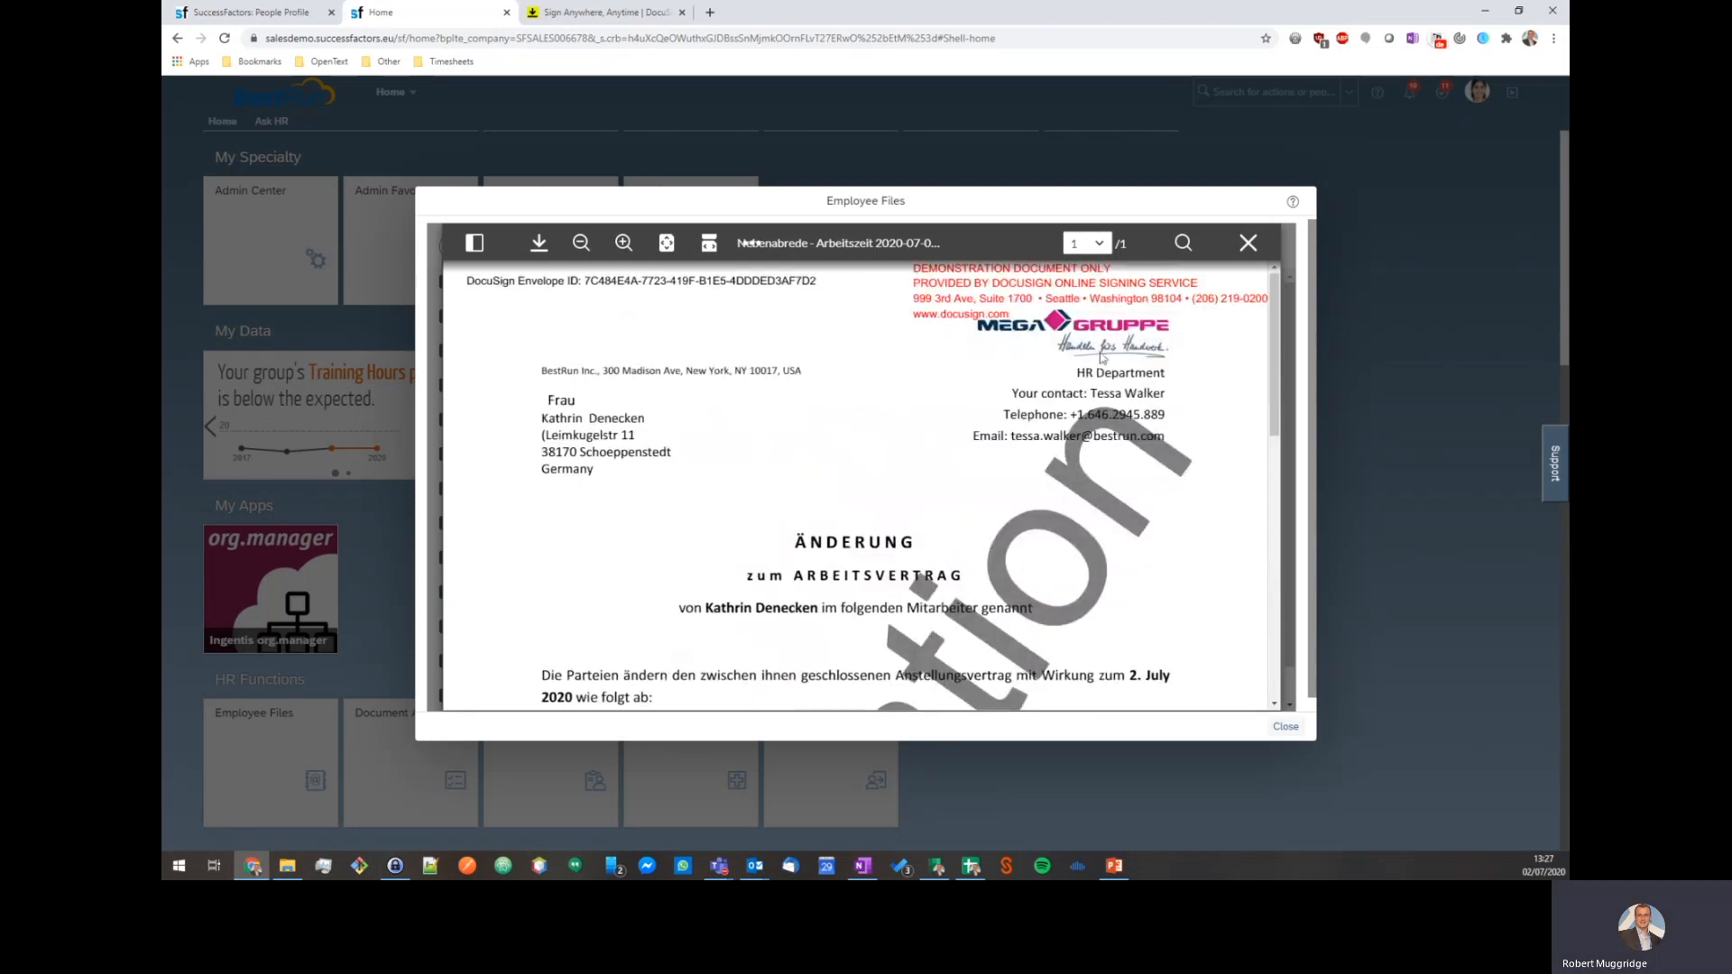